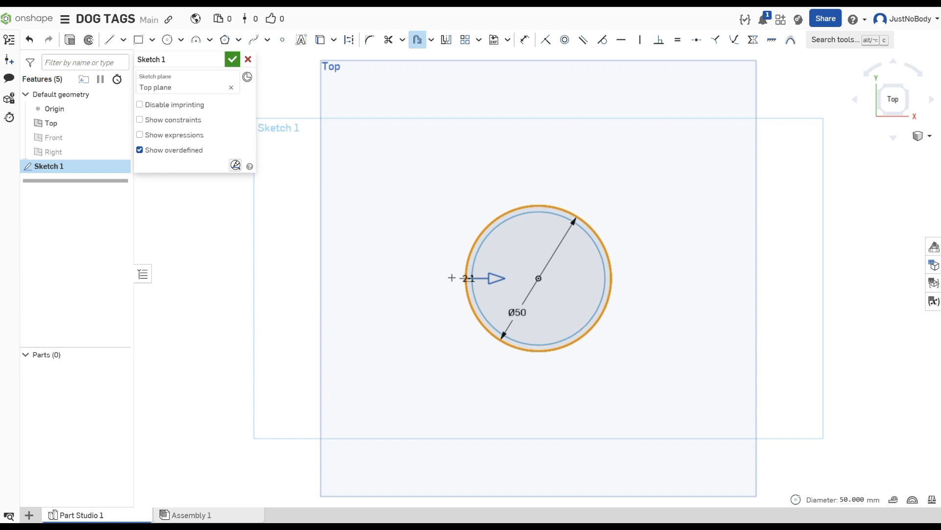
Set the inward offset of the 50 mm circle to 2 mm
click(469, 278)
text(2)
key(Return)
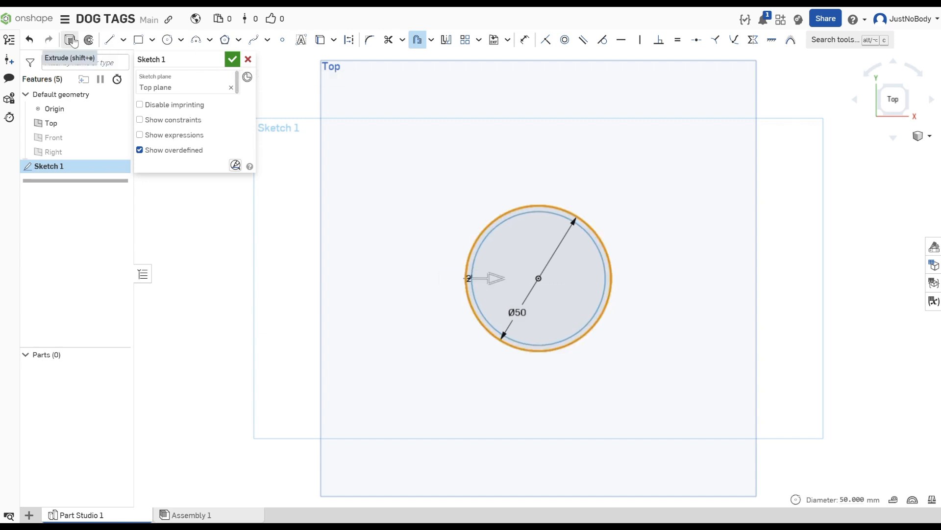
Extrude only the inner circle region of the sketch as a new solid with a depth of 5 mm
click(70, 40)
click(513, 274)
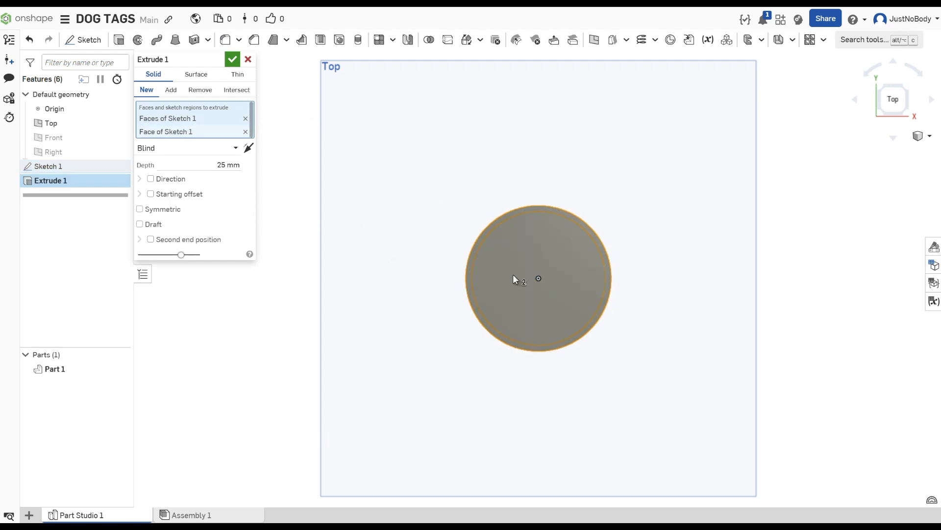
click(469, 277)
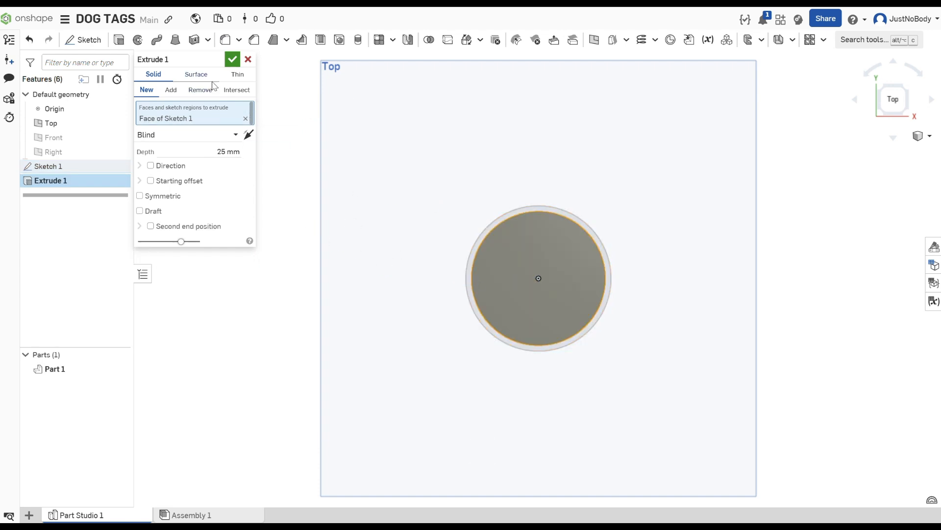
click(224, 152)
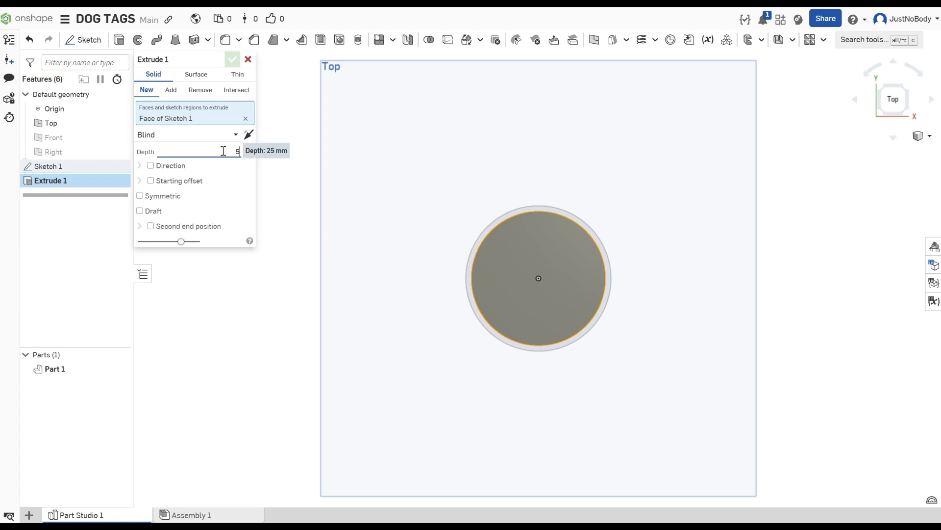
text(5)
key(Return)
right_drag(378, 235, 361, 183)
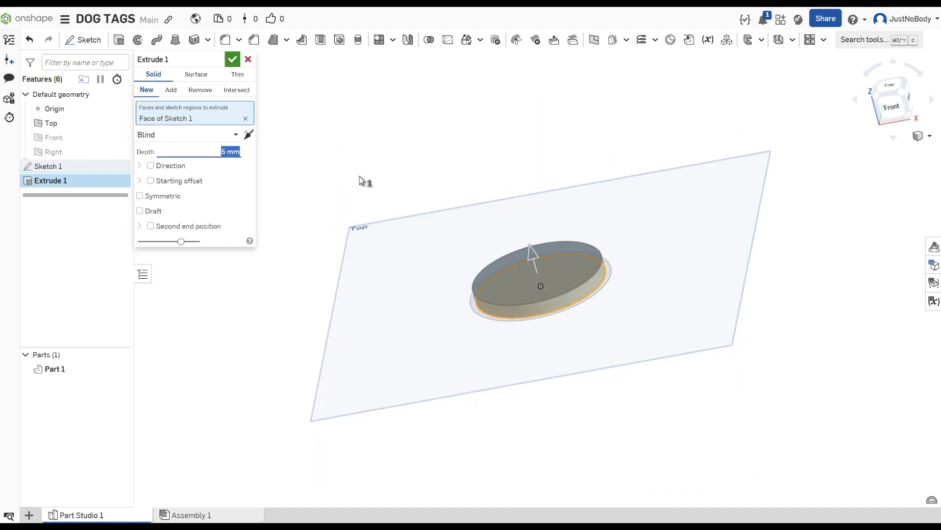
key(Return)
Extrude the outer ring region of the first sketch 7 mm, adding it to the existing disc as a raised rim
right_drag(310, 122, 196, 115)
click(119, 39)
click(121, 167)
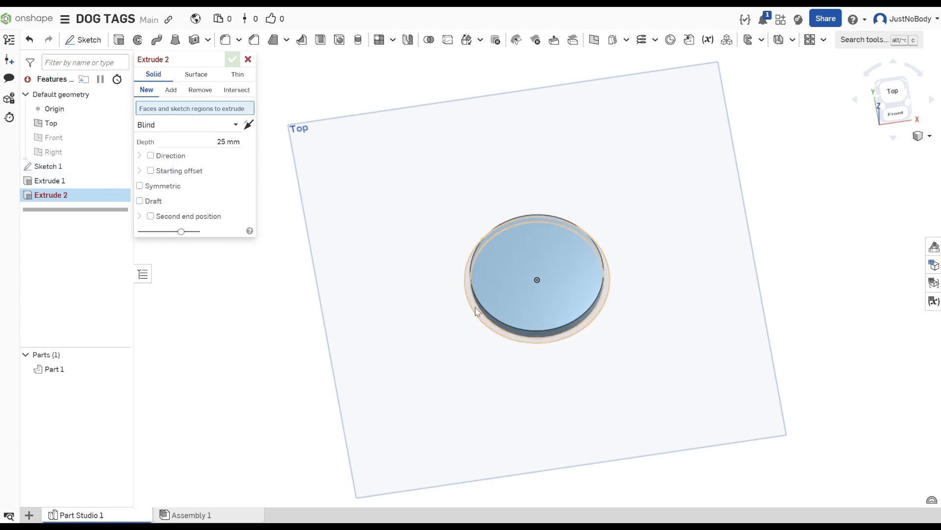
click(475, 311)
click(213, 149)
text(7)
key(Return)
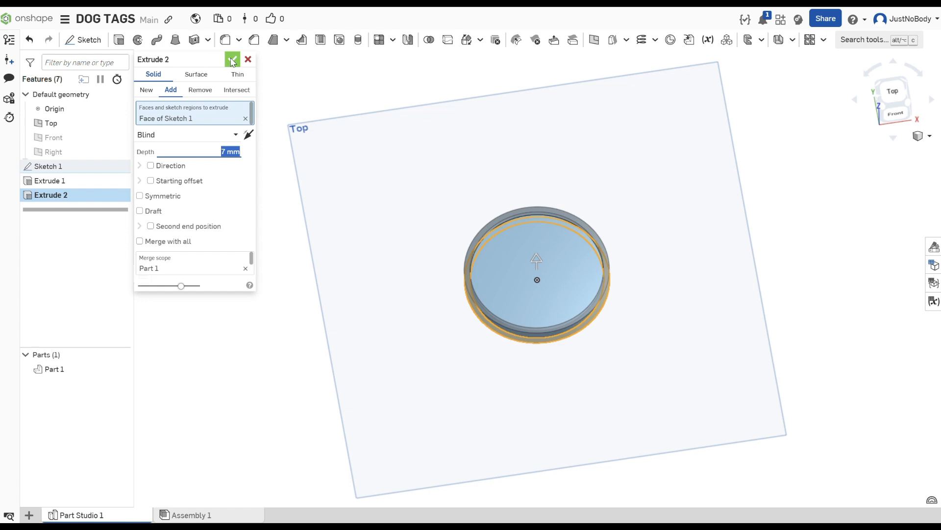
click(232, 60)
Start a sketch on the recessed disc face and draw a 36 mm diameter construction circle centred on the origin
key(shift+5)
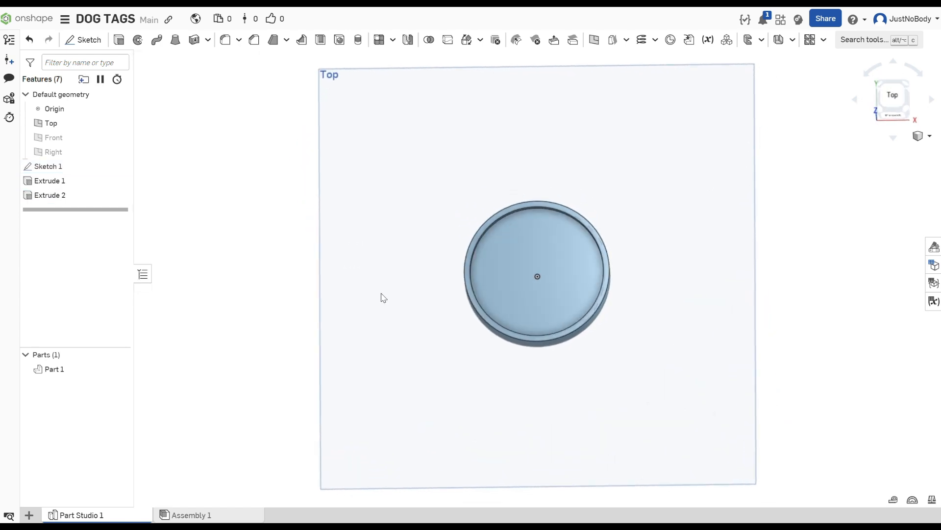
scroll(530, 287, up, 3)
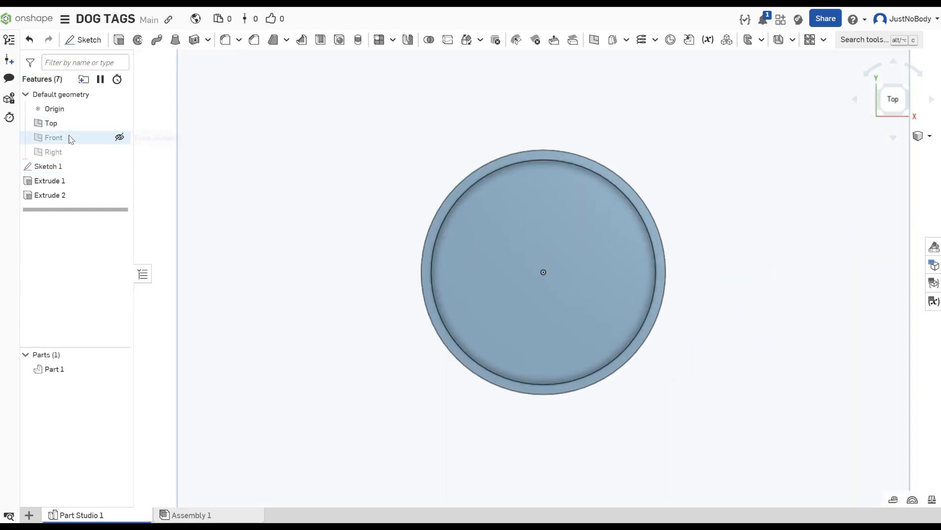
click(83, 39)
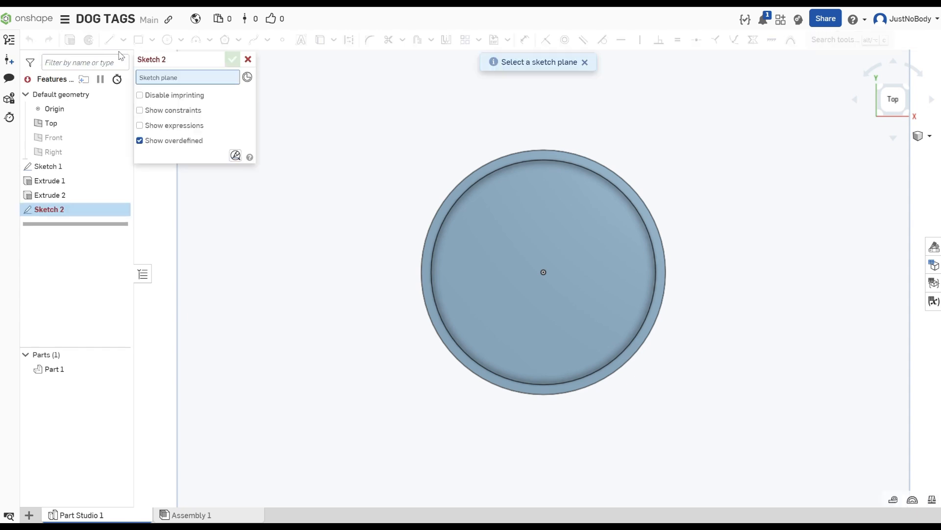
click(478, 255)
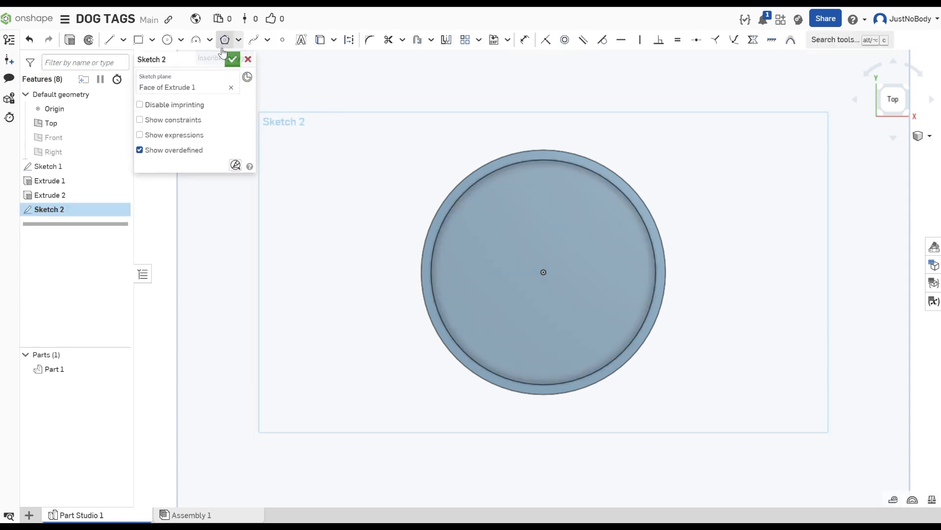
click(168, 41)
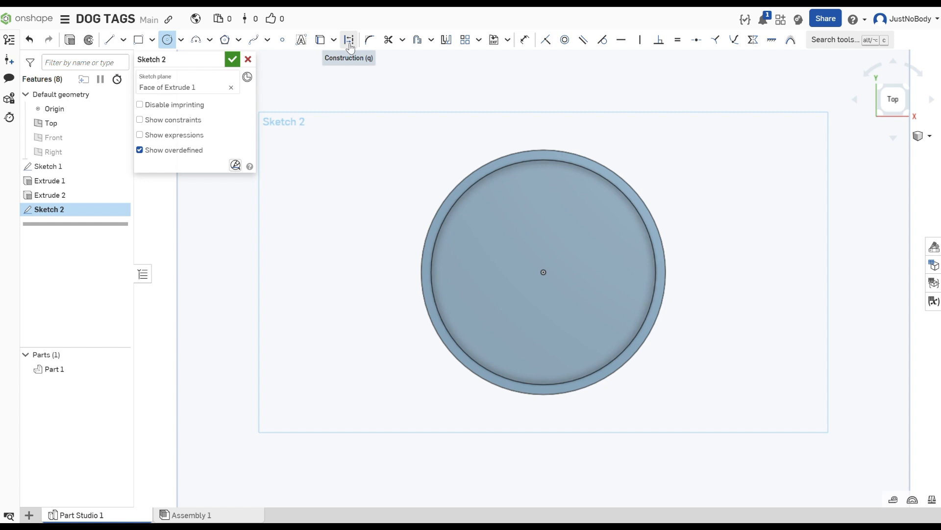
click(349, 41)
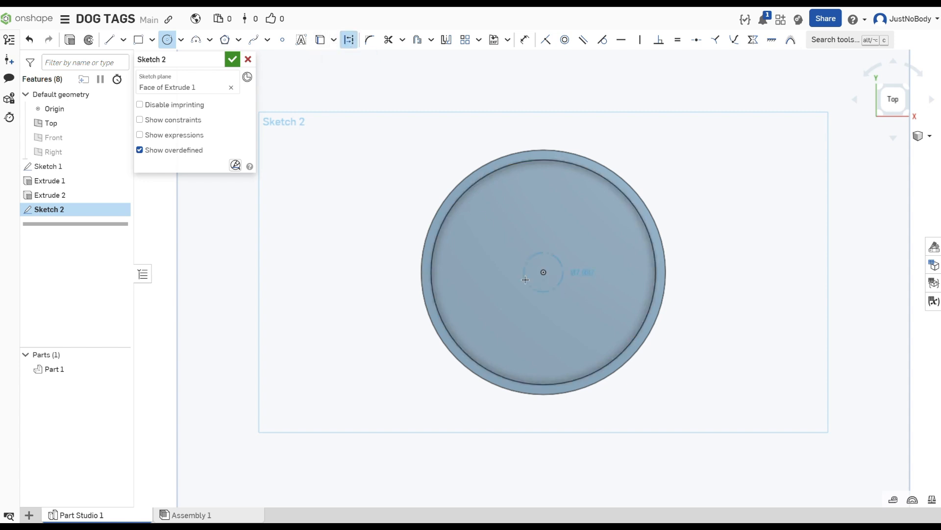
click(462, 306)
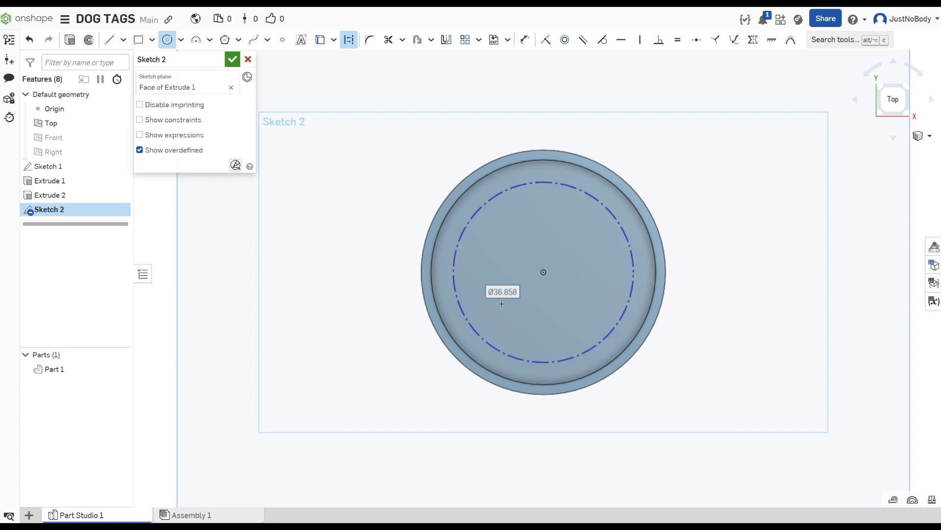
text(36)
key(Return)
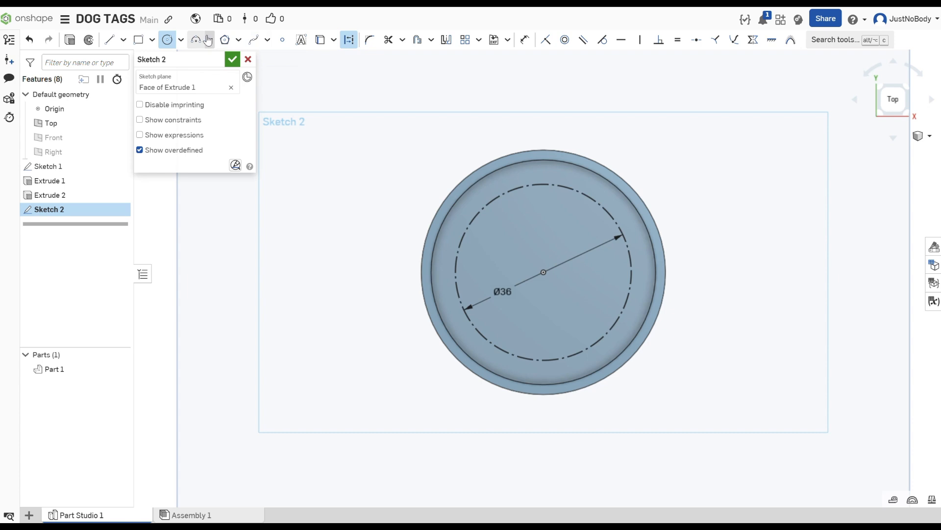
Draw a horizontal construction line about 91 mm long across the disc's upper half and dimension it 14 mm from the rim's inner edge
click(109, 39)
click(329, 215)
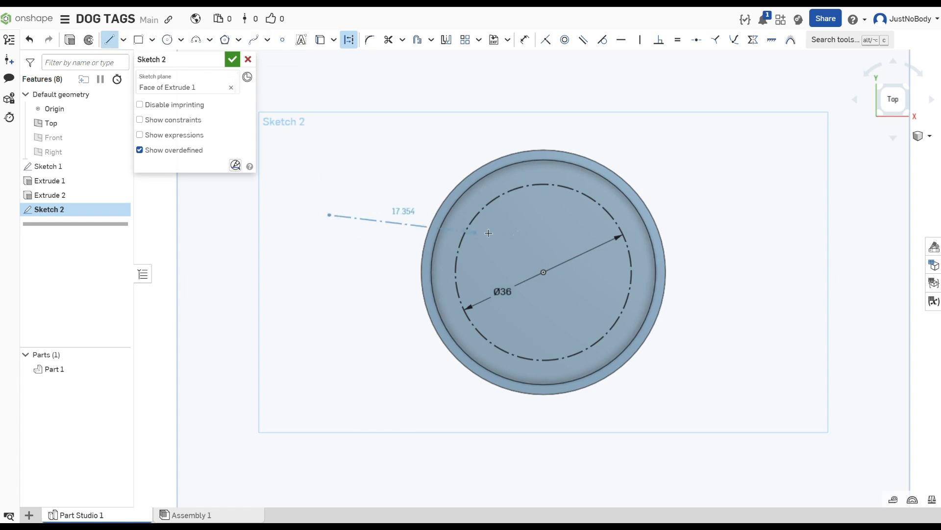
click(773, 215)
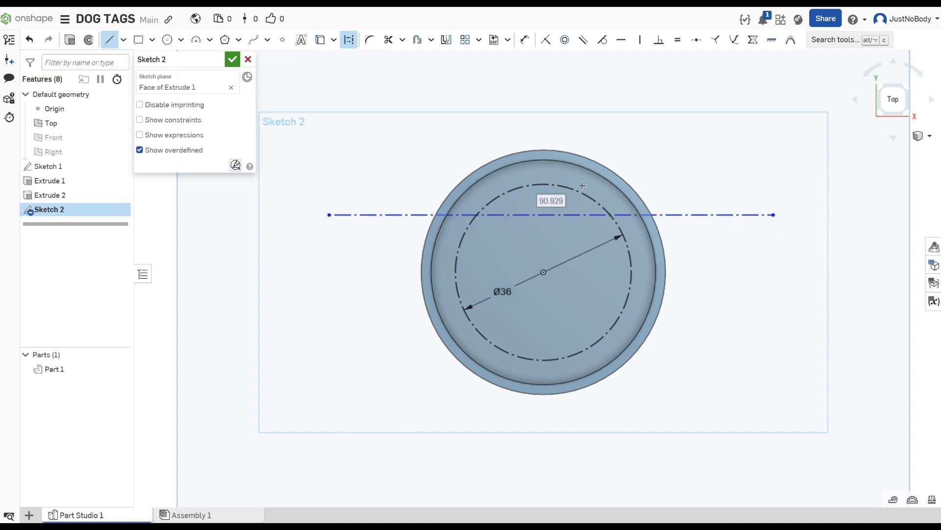
click(527, 42)
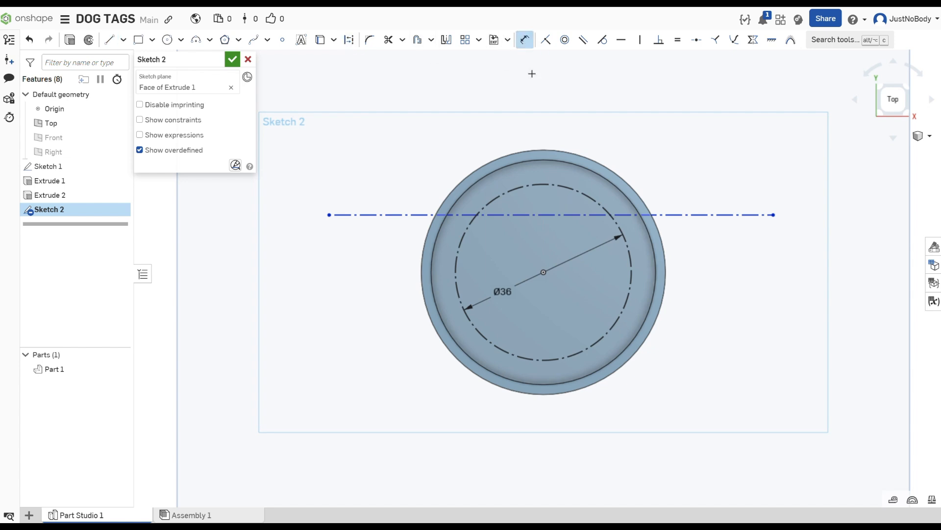
click(543, 160)
click(544, 215)
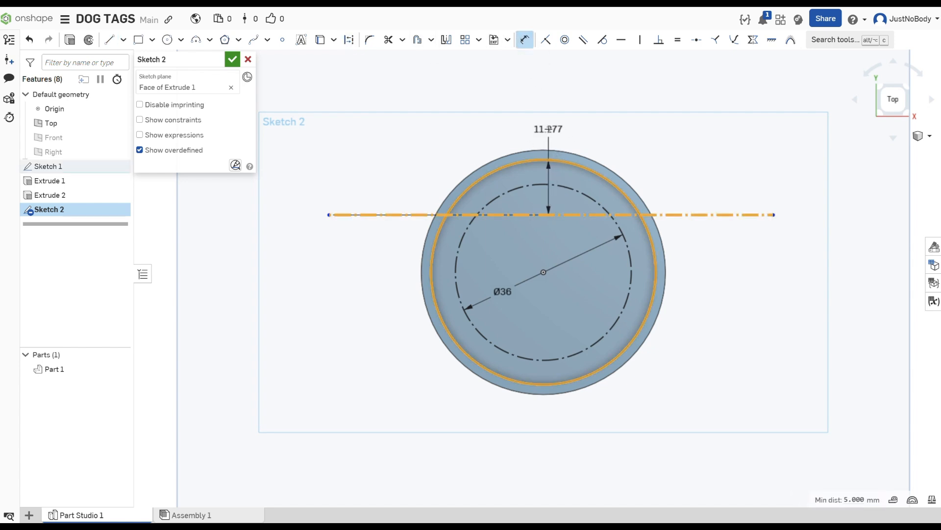
click(548, 128)
text(14)
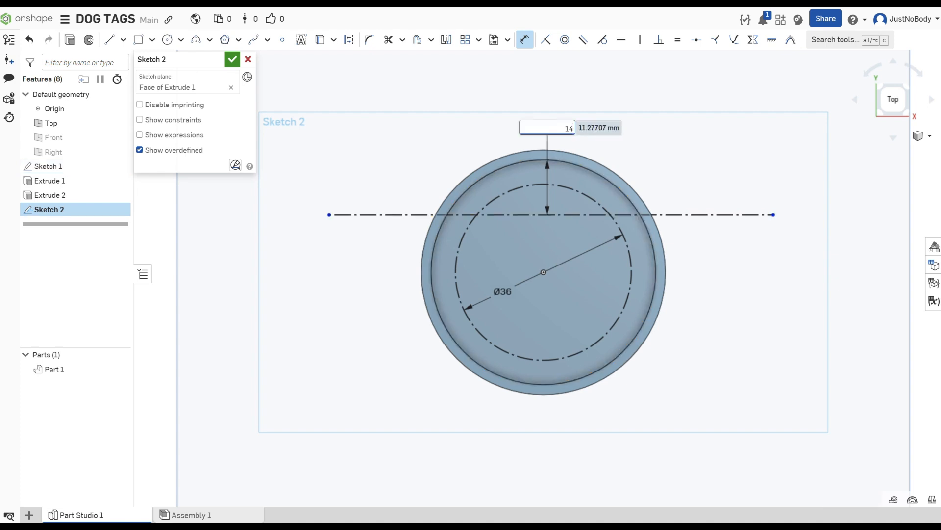
key(Return)
Draw a horizontal construction line about 84 mm long across the disc's lower half and dimension it 14 mm from the rim's inner edge
click(109, 39)
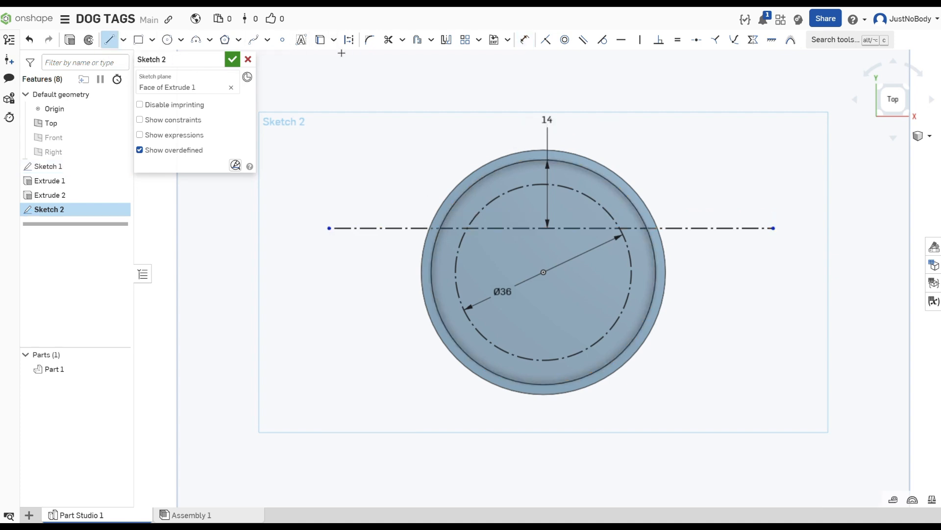
click(349, 39)
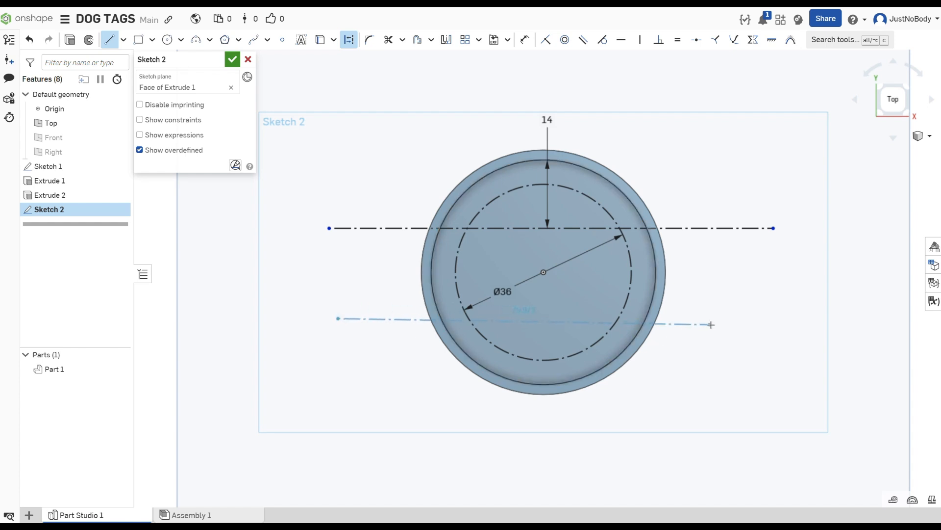
click(750, 318)
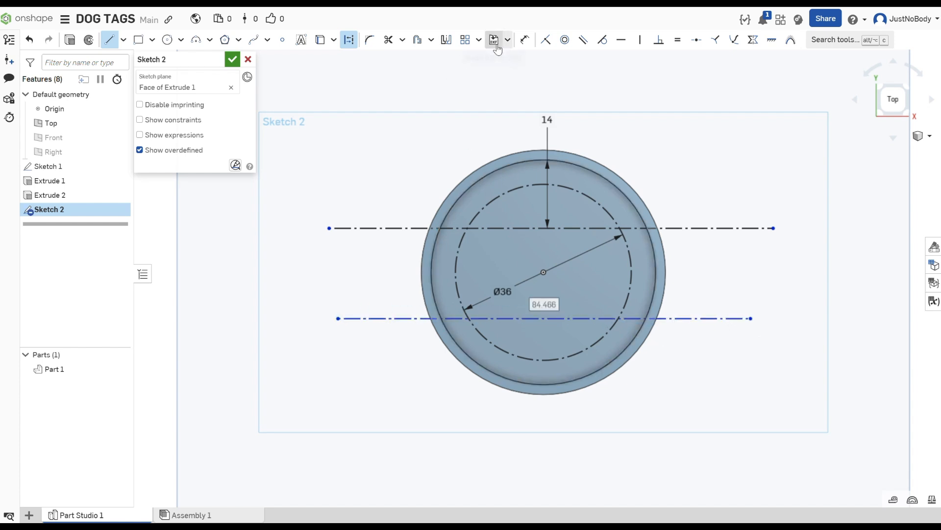
click(524, 40)
click(552, 318)
click(539, 384)
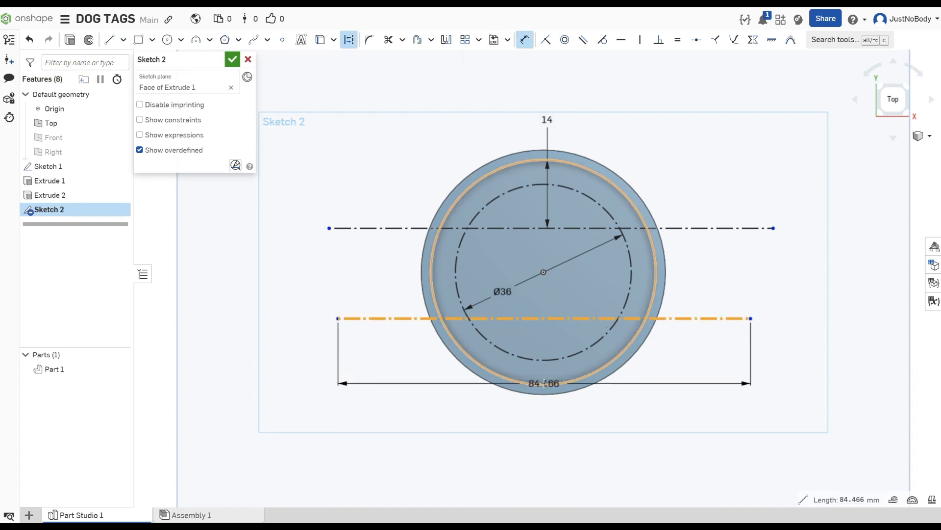
click(537, 435)
text(14)
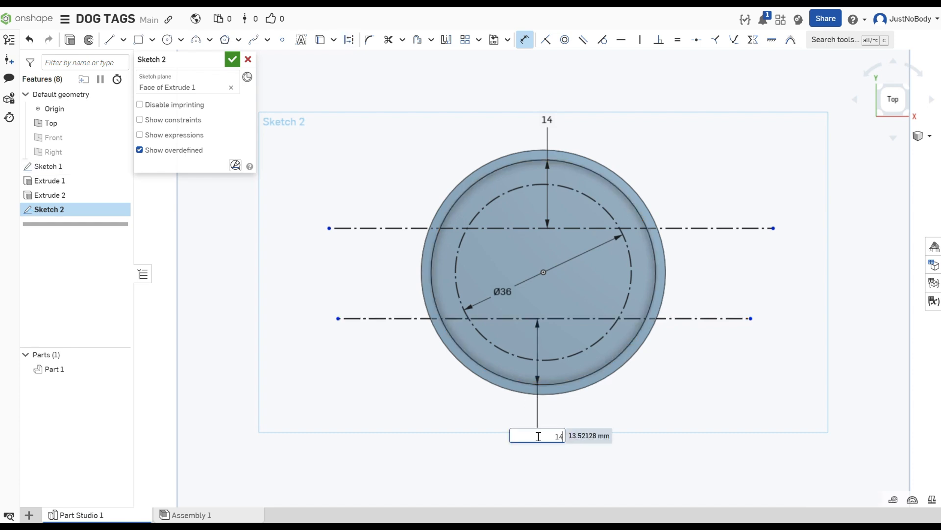
key(Return)
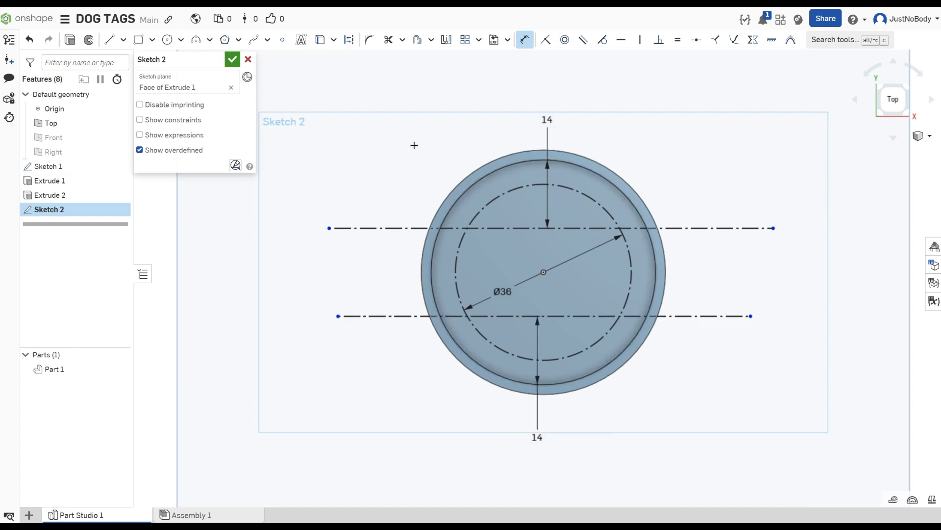
Trim both side portions of the construction circle between the two horizontal lines, and finish the sketch
click(388, 39)
click(455, 258)
click(632, 281)
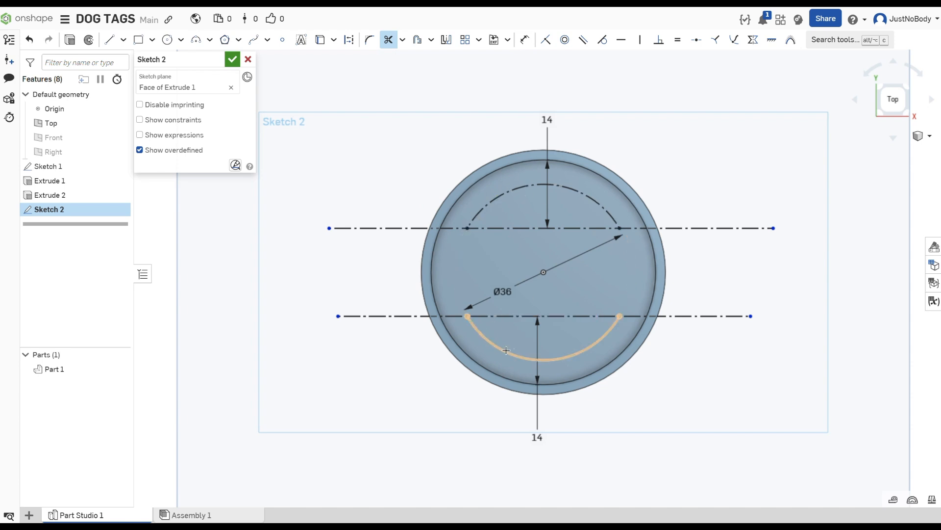
click(233, 60)
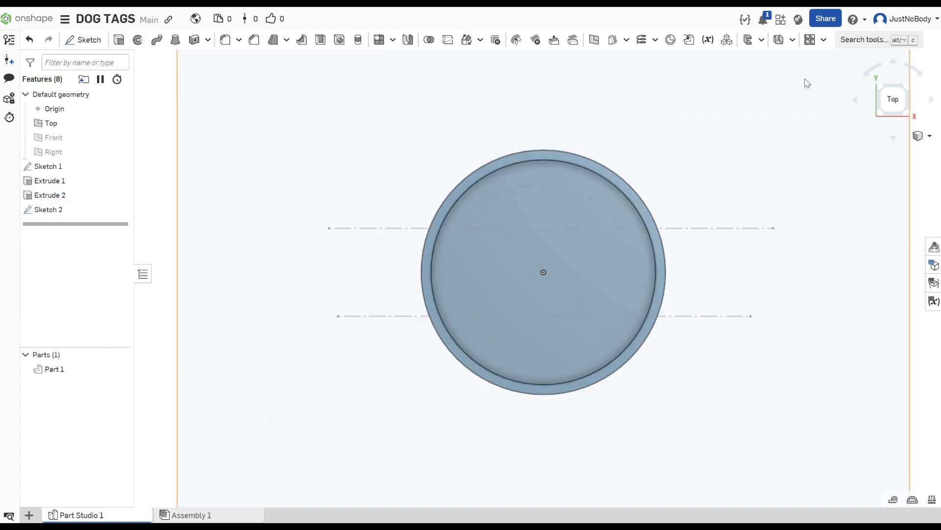
Start a Surface Text feature using the lower arc as the baseline and the recessed disc face as the base surface
click(824, 40)
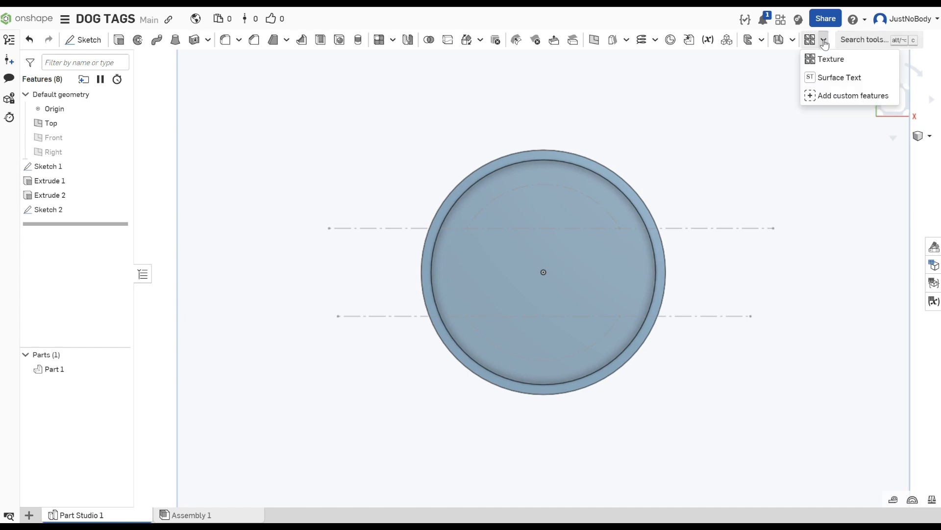
click(855, 40)
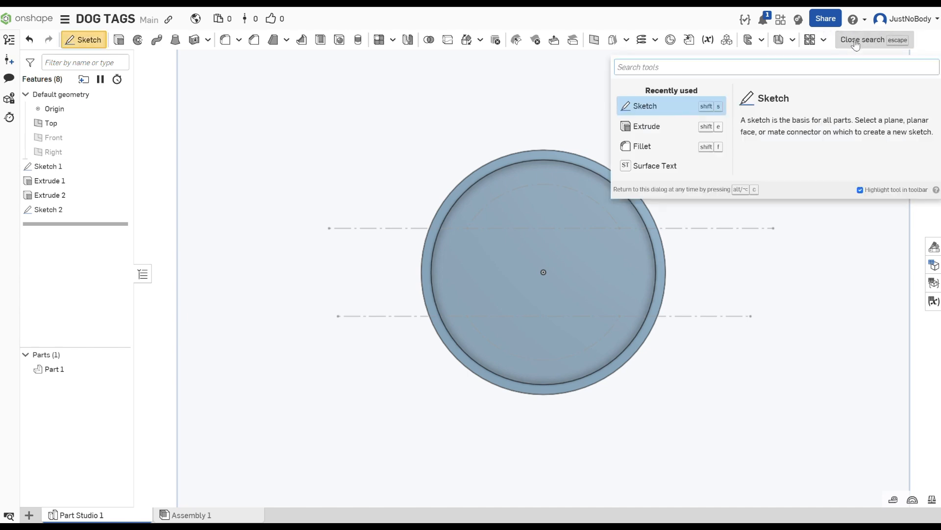
text(surface tew)
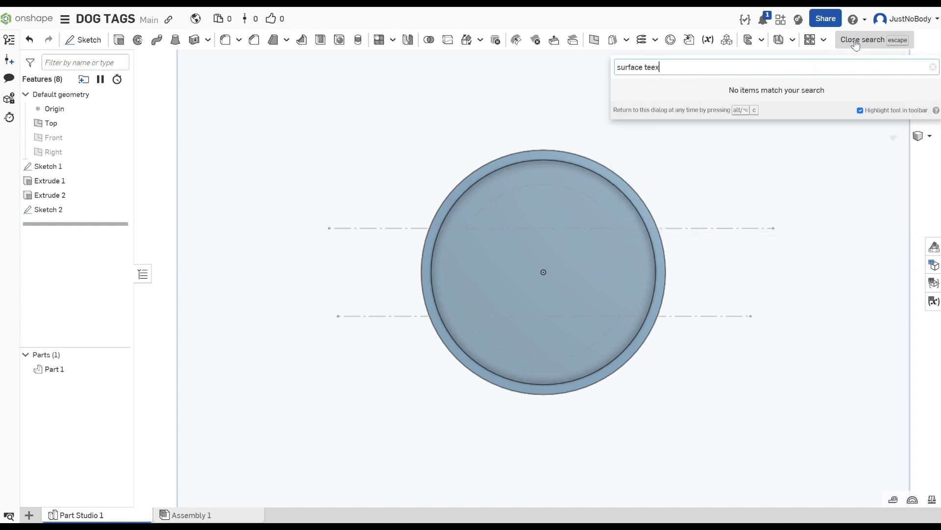
key(BackSpace)
text(x)
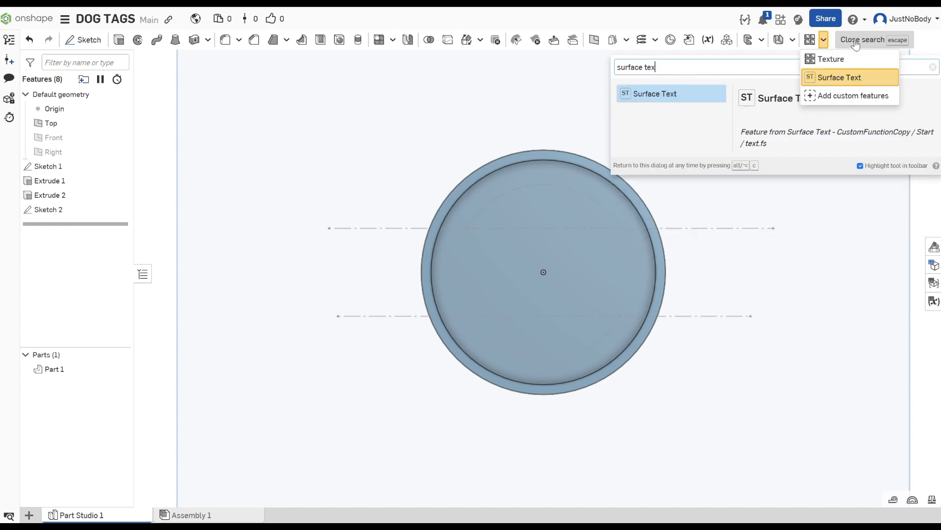
click(652, 95)
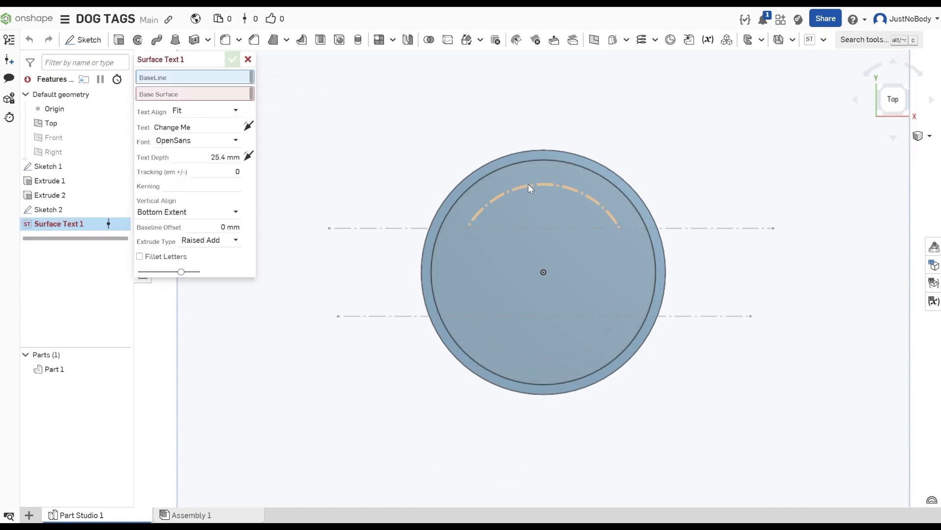
click(525, 356)
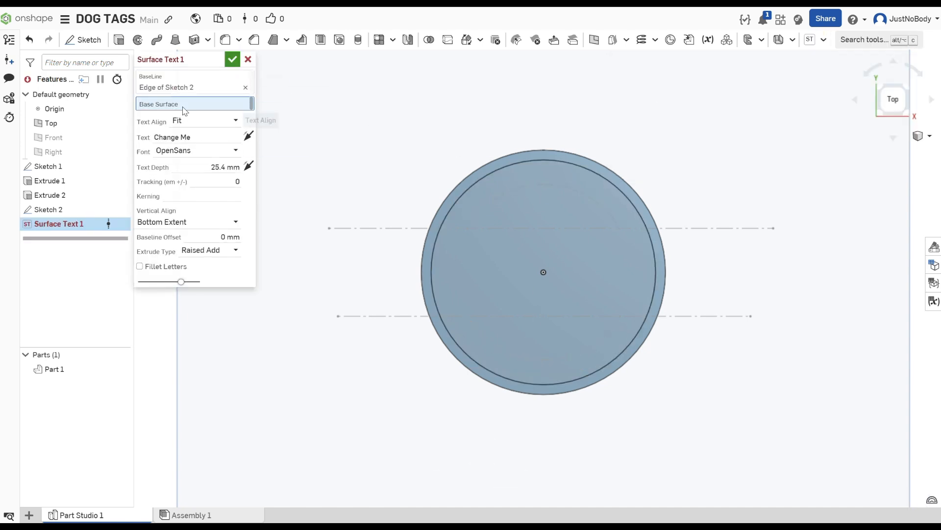
click(547, 293)
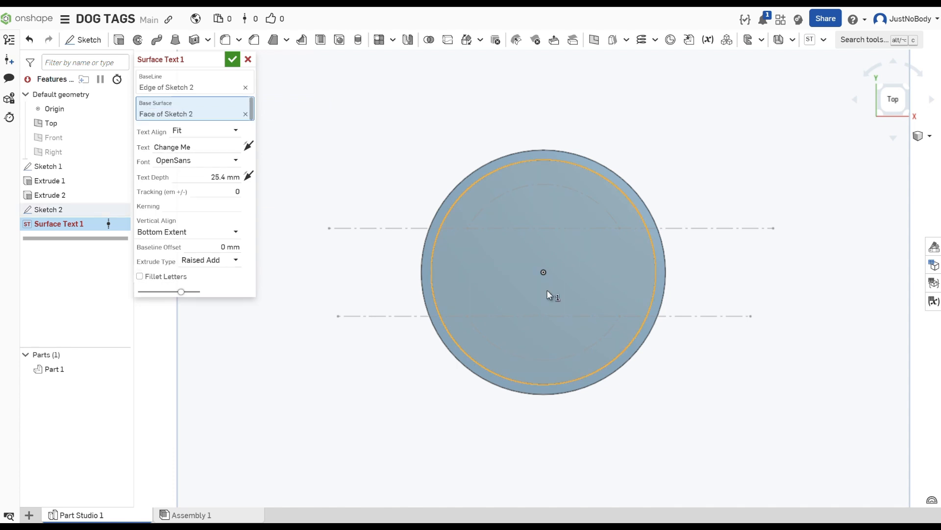
Set the lower arc's text to BIG FELLA with a text depth of 1 mm
click(196, 147)
text(BIG FELLA)
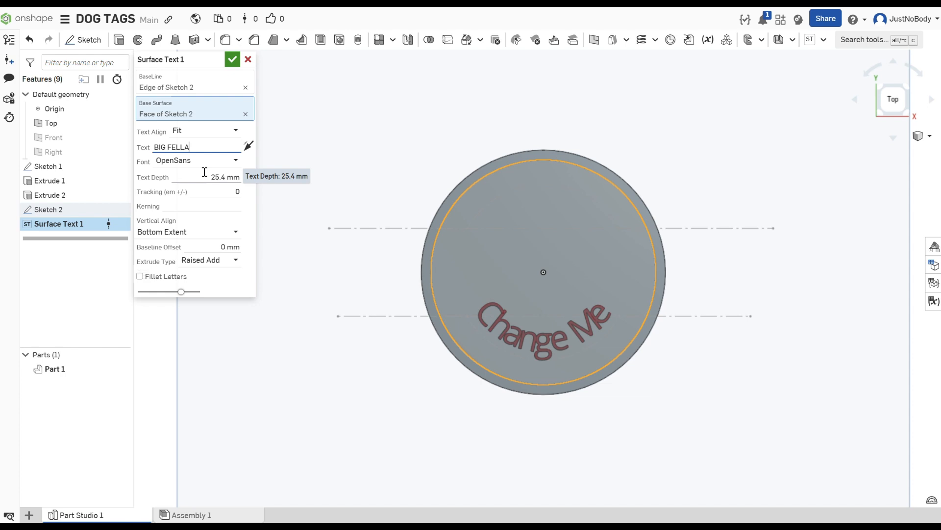
click(206, 175)
right_drag(364, 301, 373, 371)
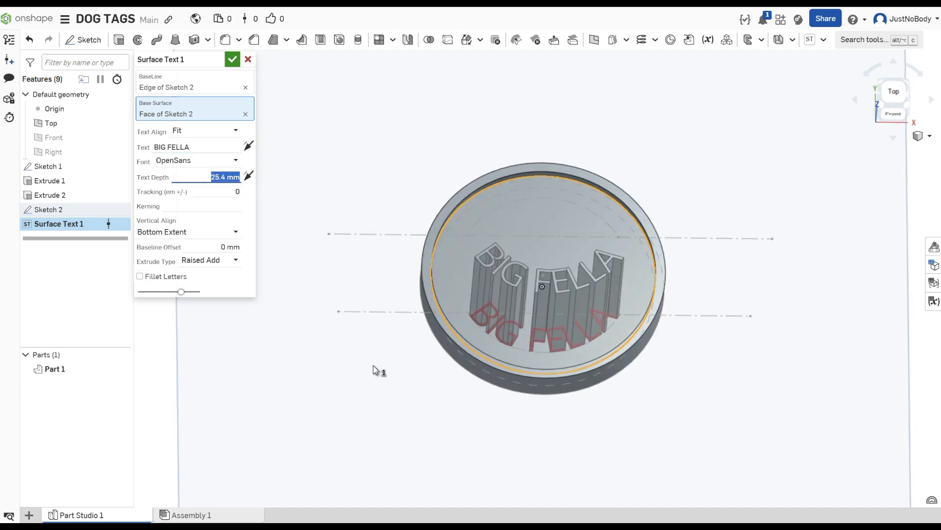
text(1)
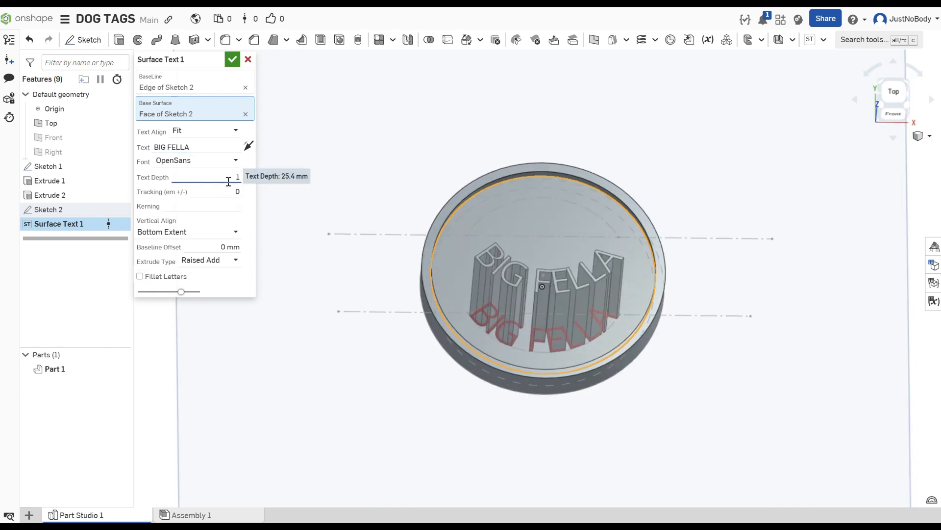
key(Return)
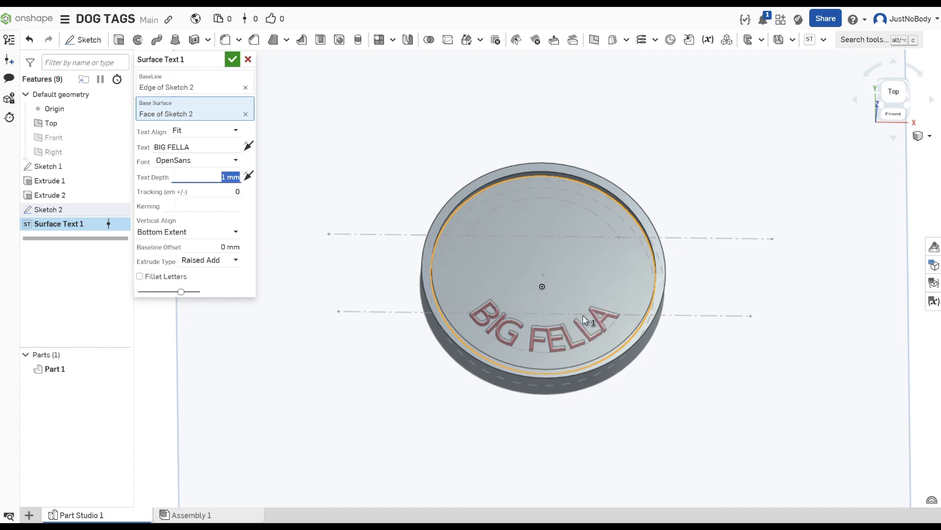
Set the BIG FELLA text's vertical alignment to Middle and its font to OpenSans Bold
scroll(549, 340, up, 5)
mouse_move(513, 281)
right_down()
mouse_move(481, 252)
mouse_move(521, 283)
mouse_move(509, 297)
mouse_move(488, 285)
mouse_move(504, 274)
right_up()
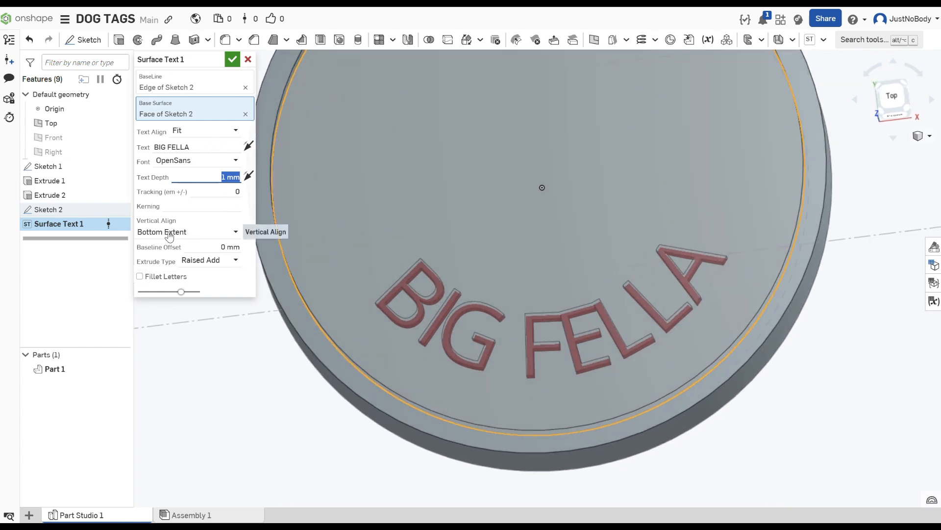
click(233, 232)
click(171, 277)
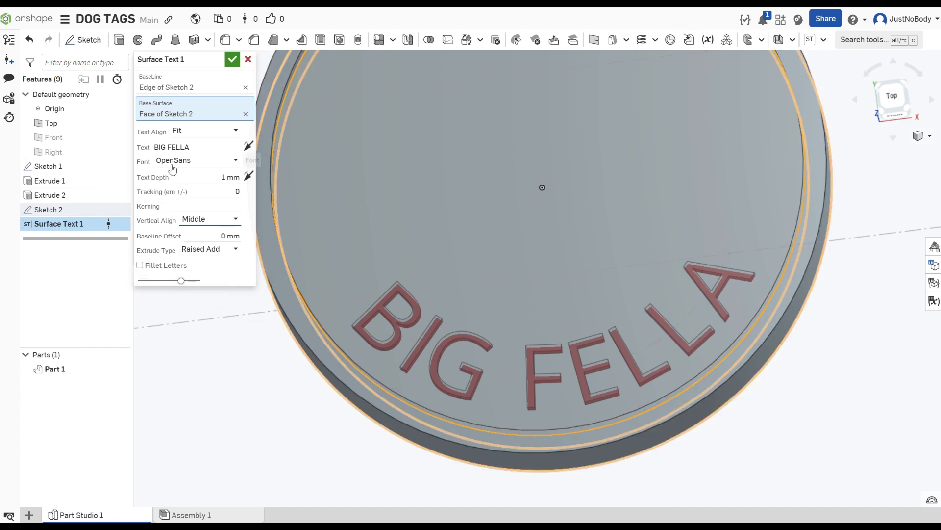
click(237, 161)
scroll(196, 226, down, 2)
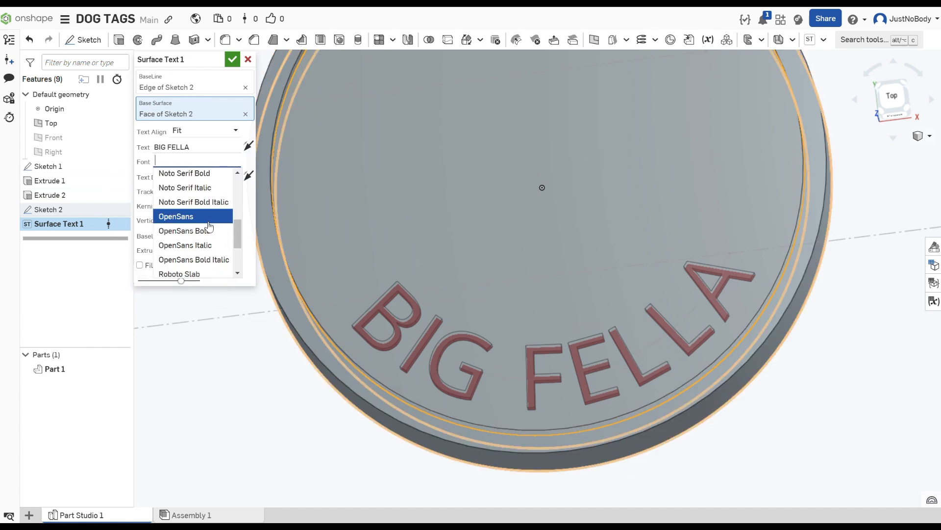
click(191, 228)
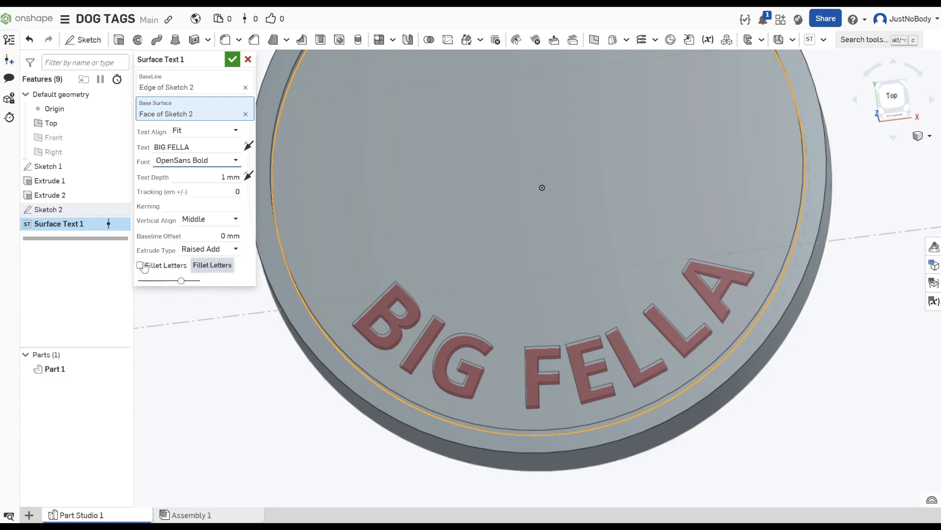
Enable letter fillets with a 0.25 mm fillet distance on the BIG FELLA text and accept the feature
click(140, 265)
click(224, 281)
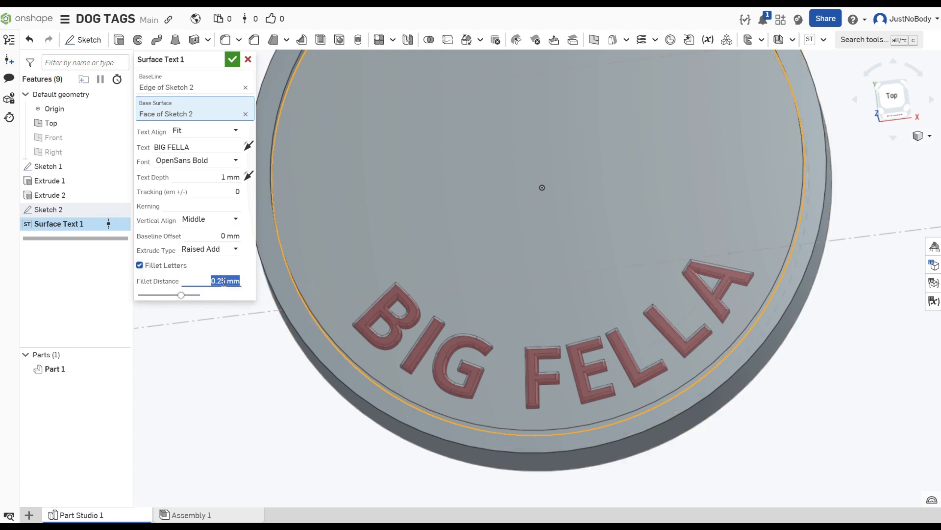
click(244, 131)
scroll(569, 230, down, 3)
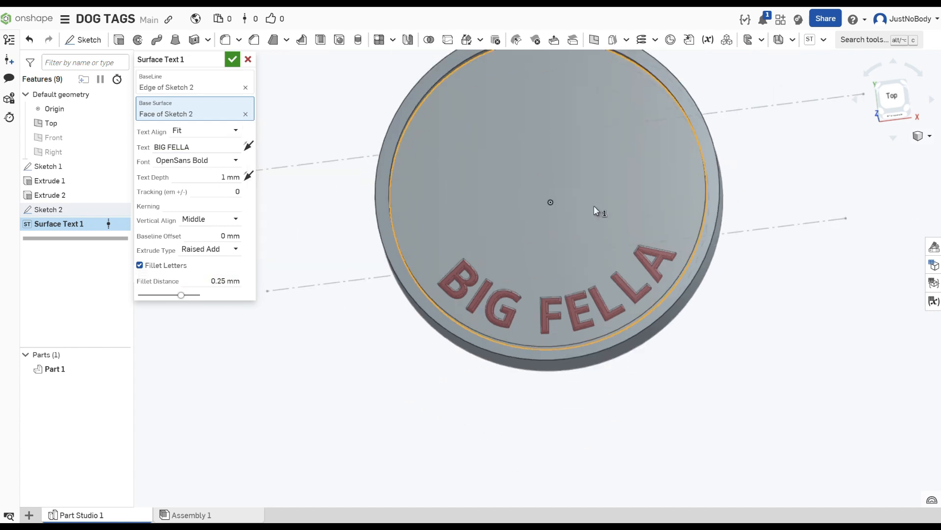
scroll(600, 216, down, 1)
scroll(602, 226, down, 1)
click(233, 60)
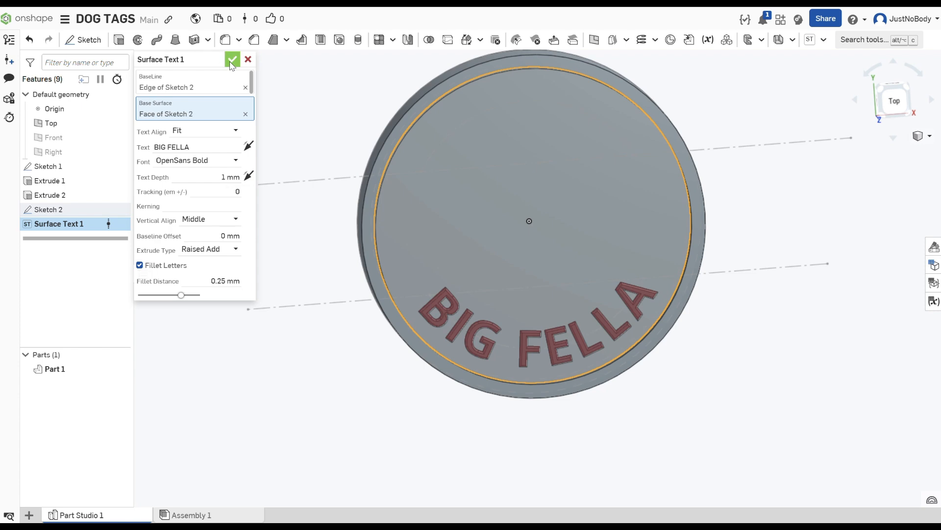
Start a second Surface Text feature, show Sketch 2, use its upper arc as the baseline and enter the masked phone number as text
click(810, 39)
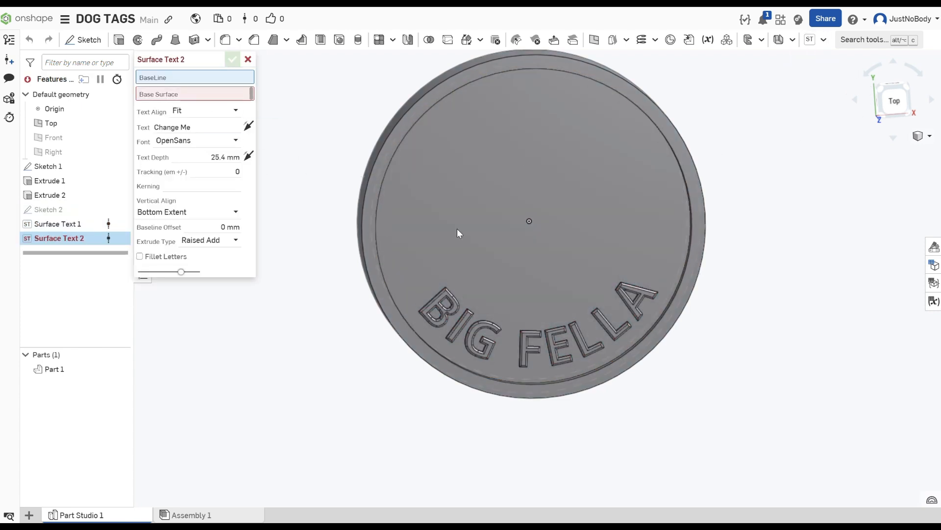
click(109, 209)
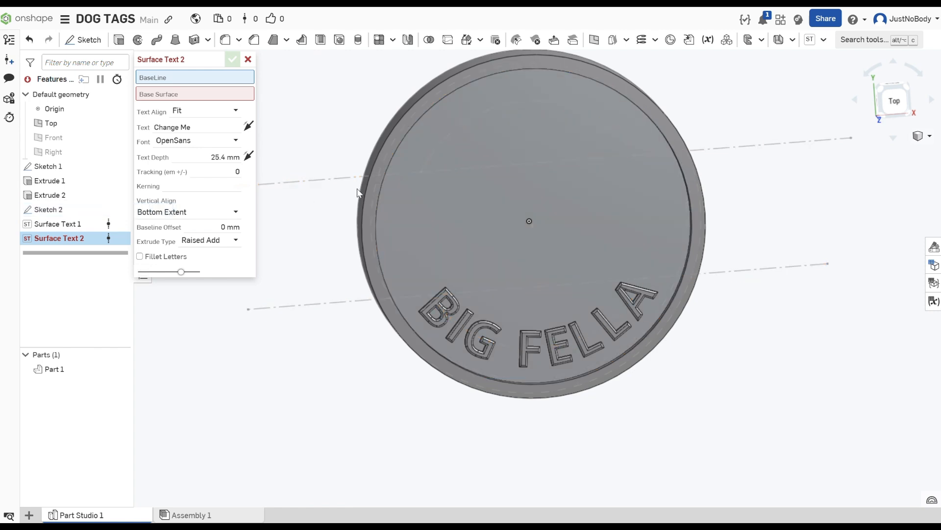
click(456, 125)
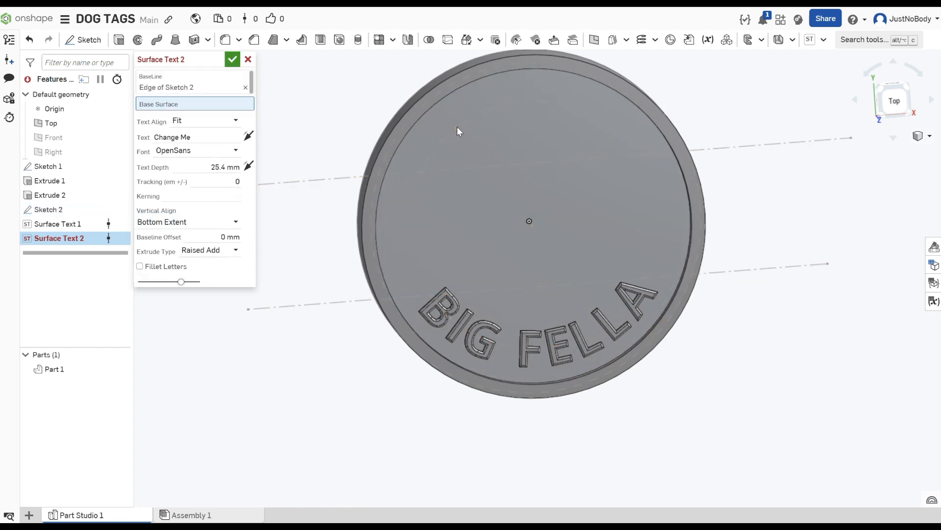
click(212, 137)
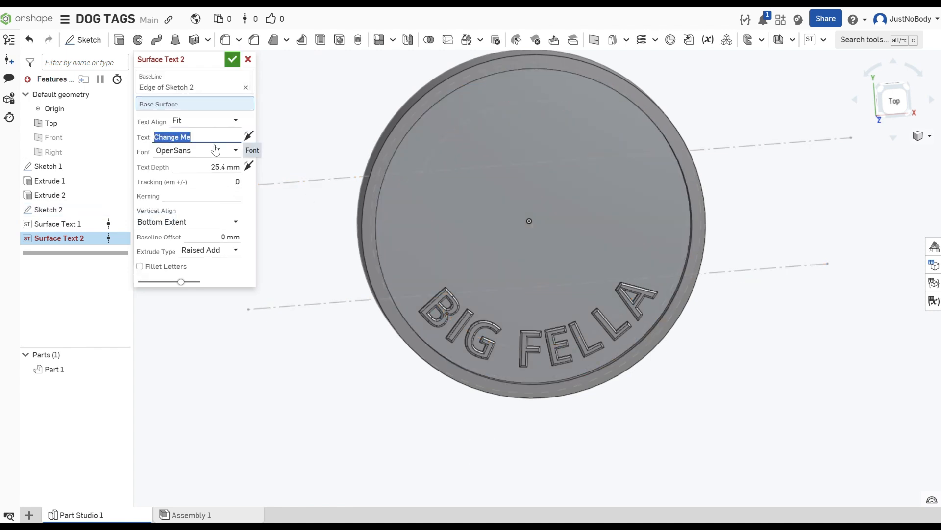
text(0409######)
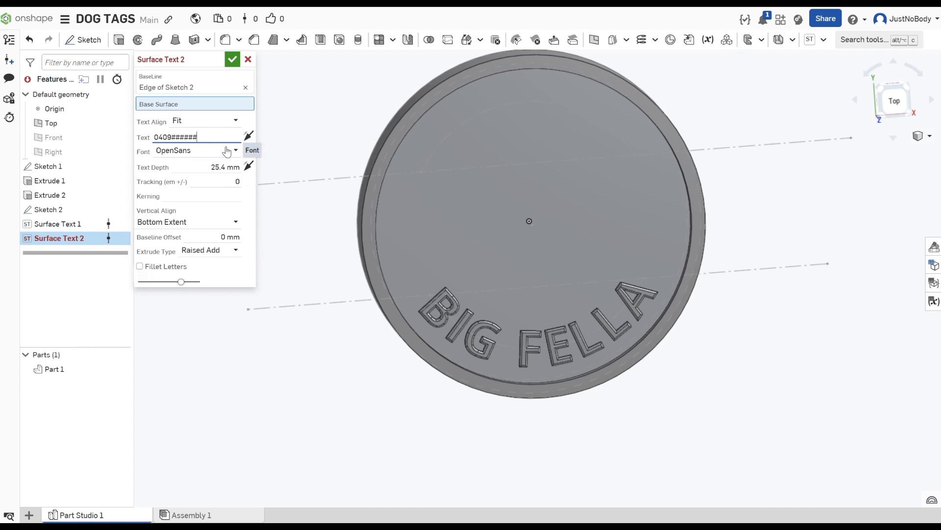
Set the upper text's depth to 1 mm and its font to OpenSans Bold
click(222, 167)
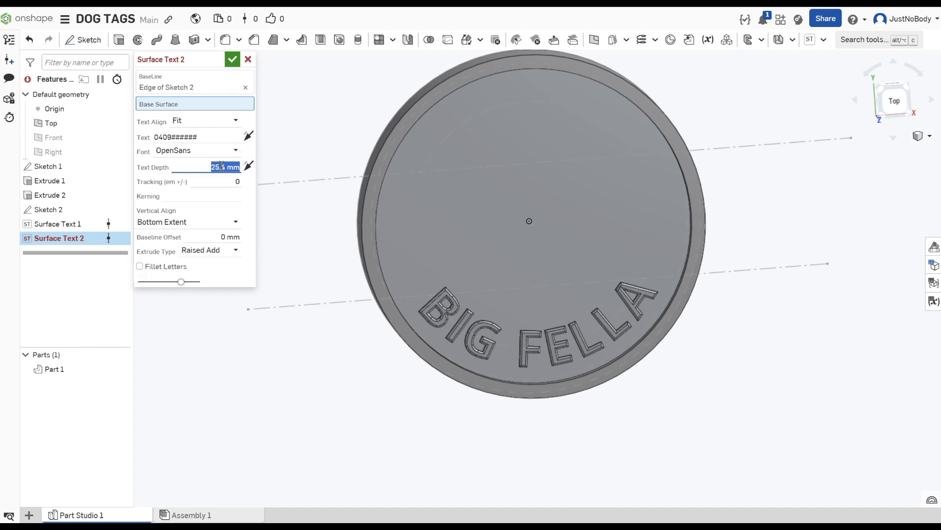
click(218, 151)
scroll(199, 235, down, 1)
click(196, 221)
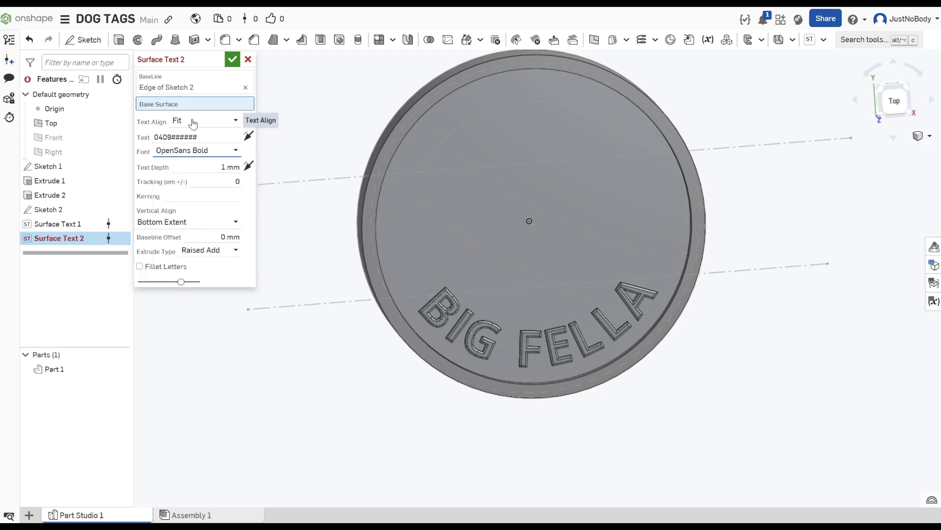
Place the upper text on the recessed disc face with its direction flipped and its vertical alignment set to Top Baseline
click(511, 145)
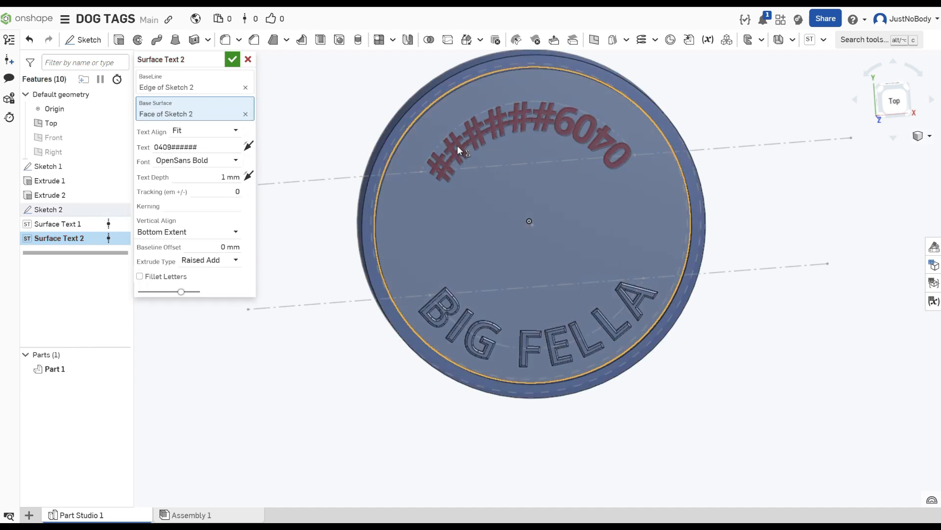
click(248, 147)
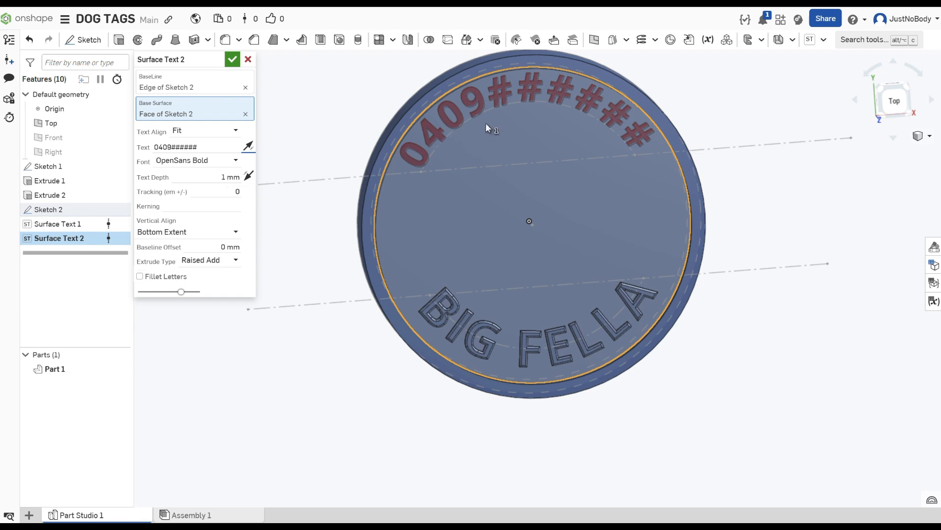
click(234, 232)
click(175, 278)
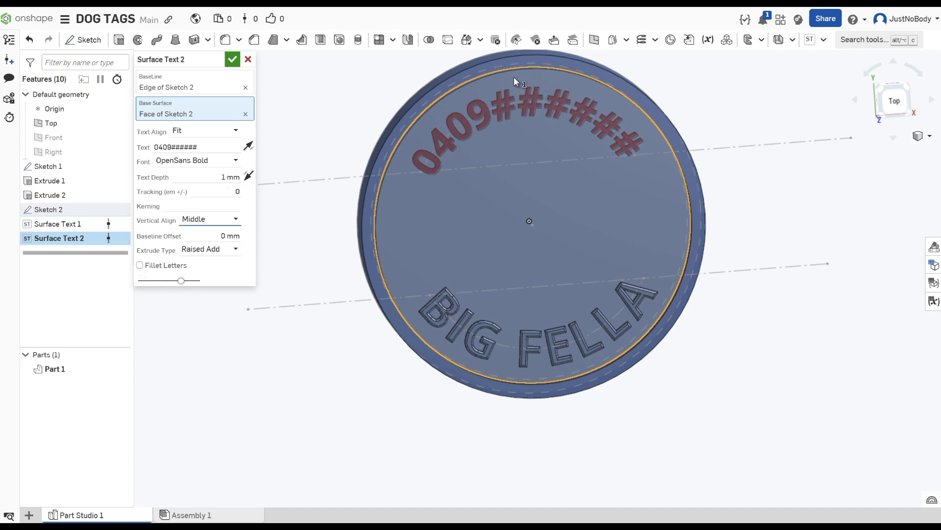
click(236, 219)
click(213, 251)
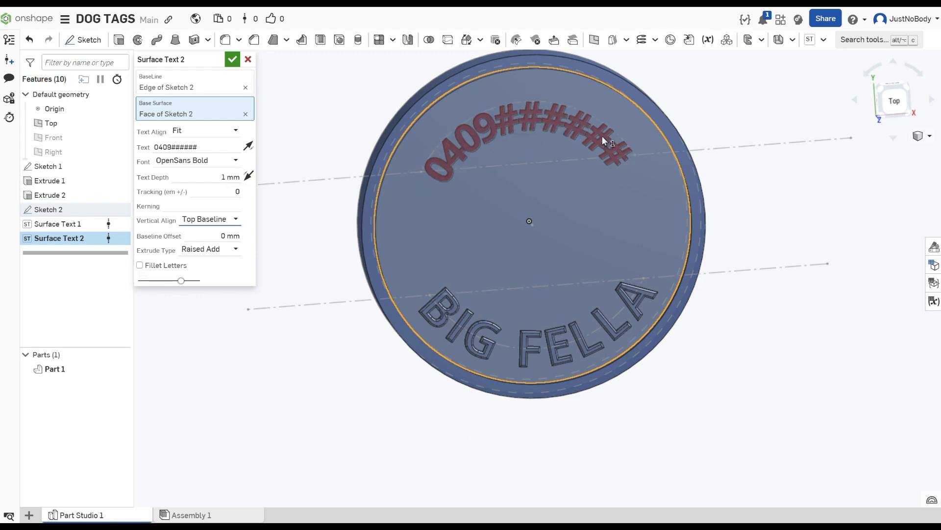
Set the upper text's tracking to 10 and accept the surface text feature
click(233, 191)
key(Return)
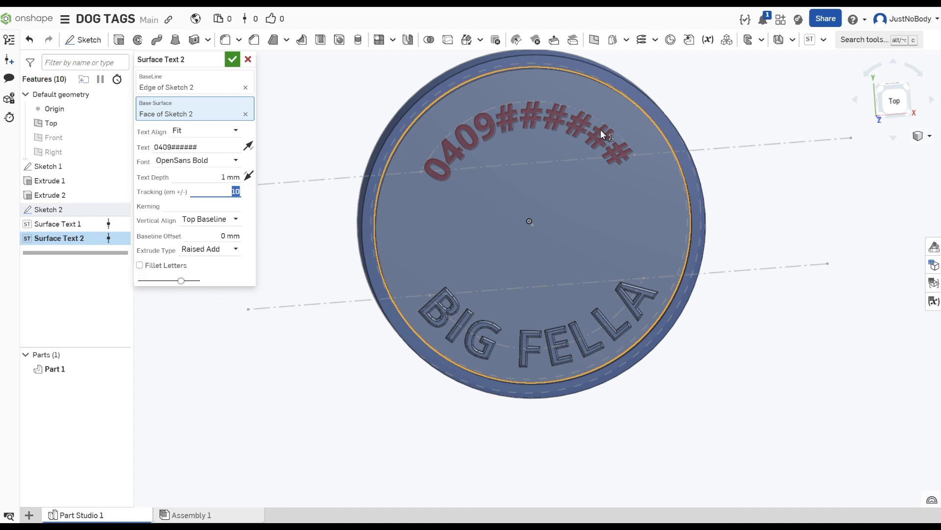
click(232, 59)
click(895, 101)
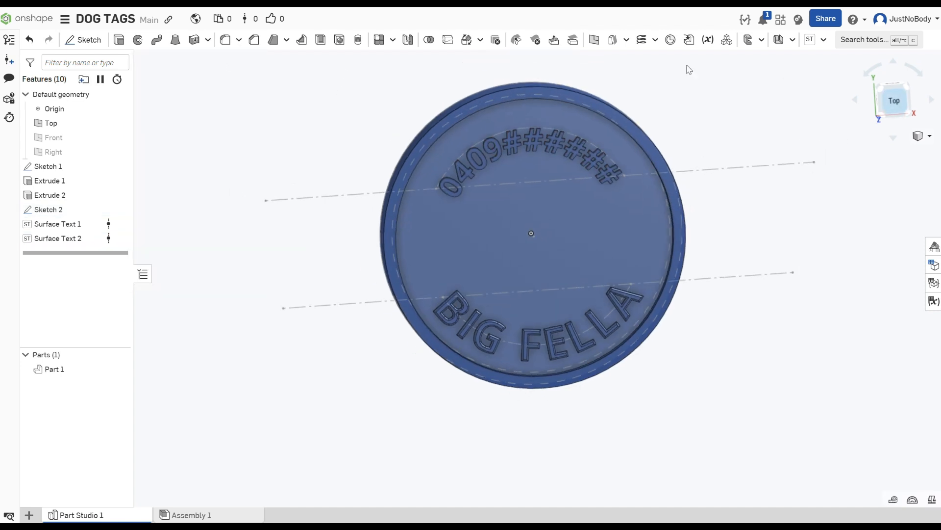
scroll(525, 205, up, 3)
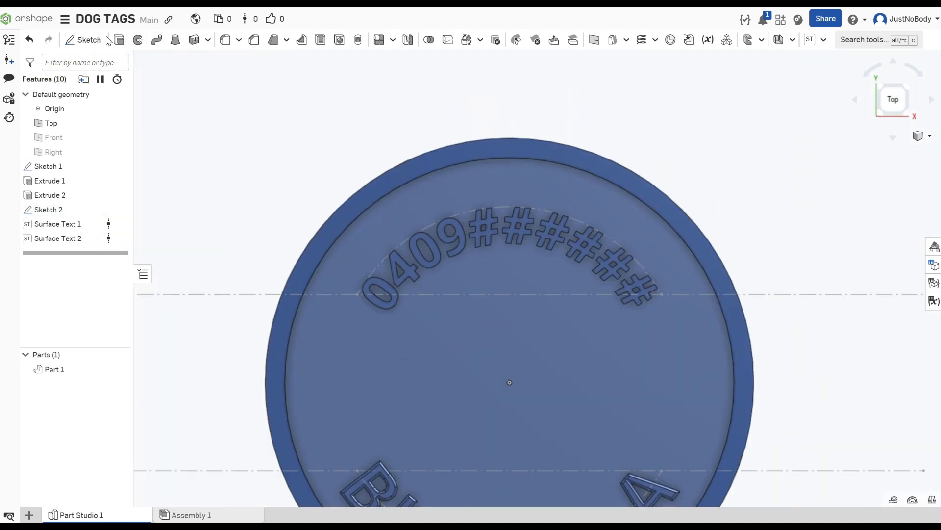
click(339, 41)
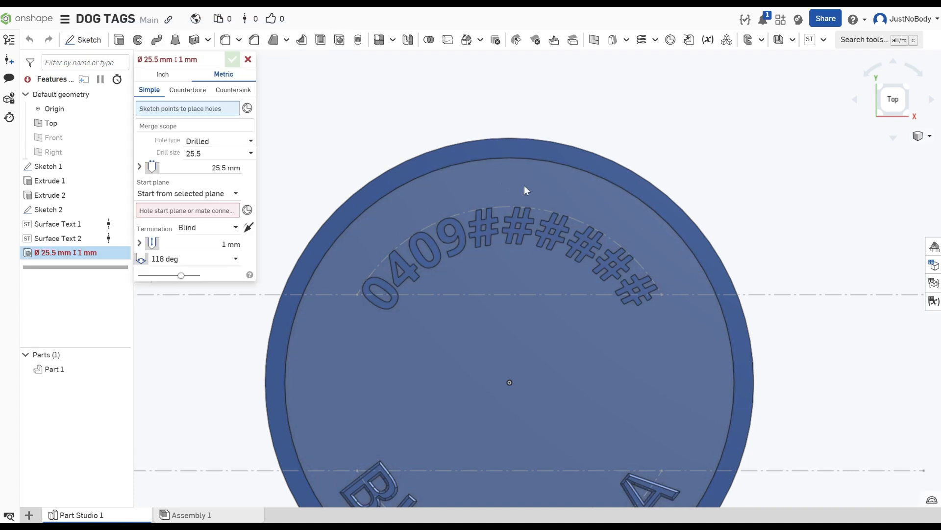
click(247, 107)
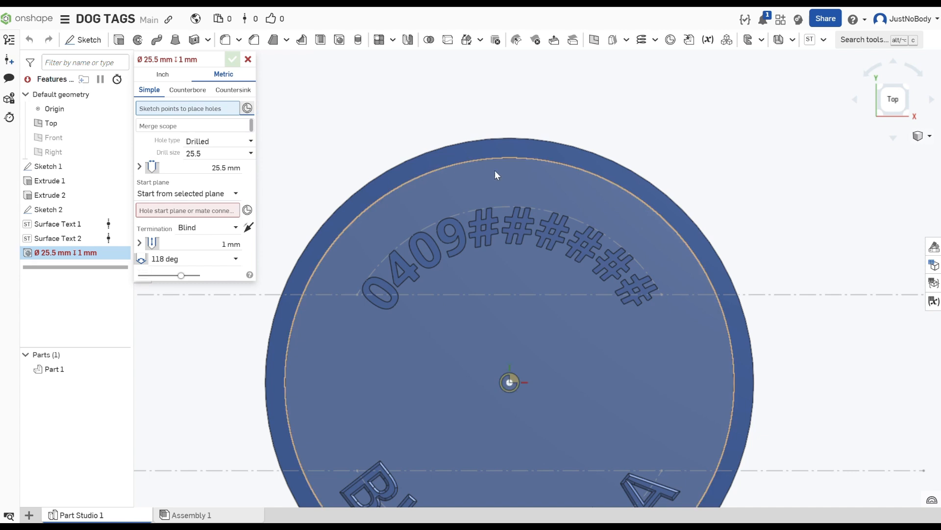
click(248, 59)
Sketch a 4 mm diameter circle on the recessed disc face, centred above the upper curved text and vertically aligned with the origin
click(95, 44)
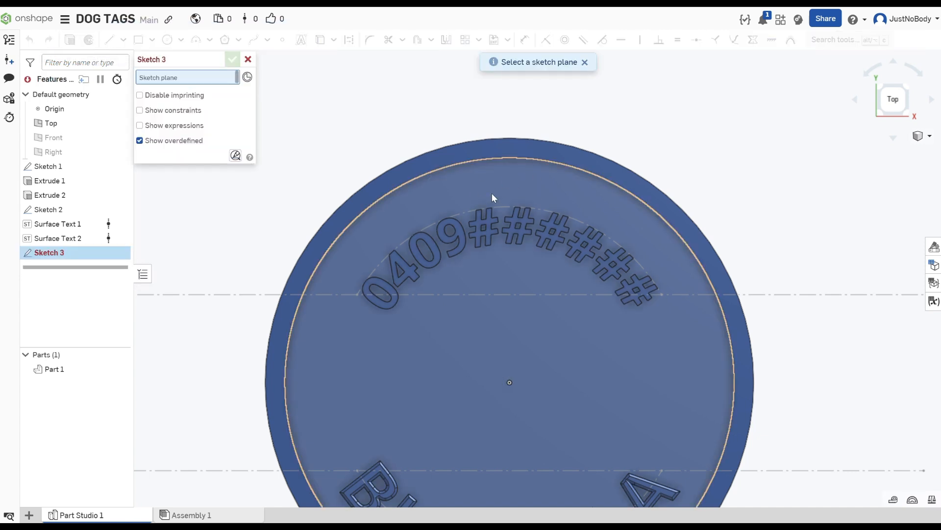
click(511, 193)
click(167, 40)
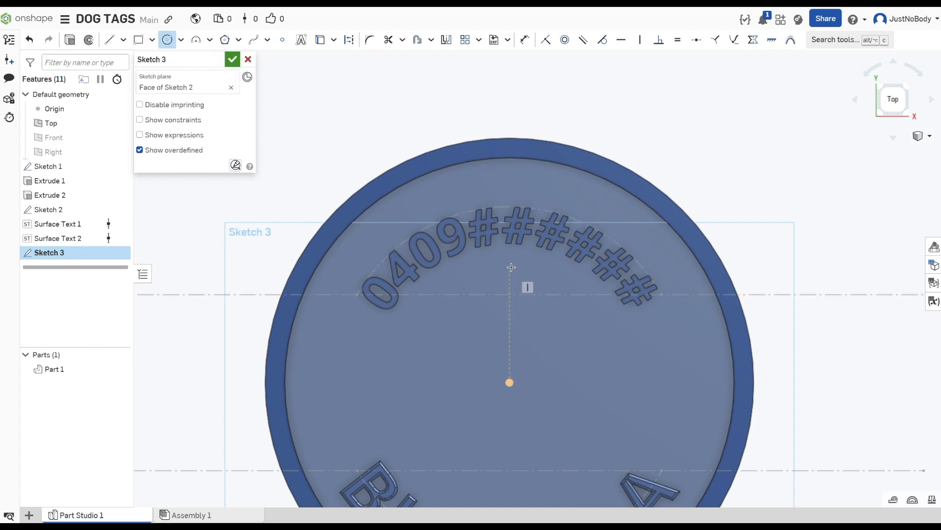
click(509, 181)
click(513, 196)
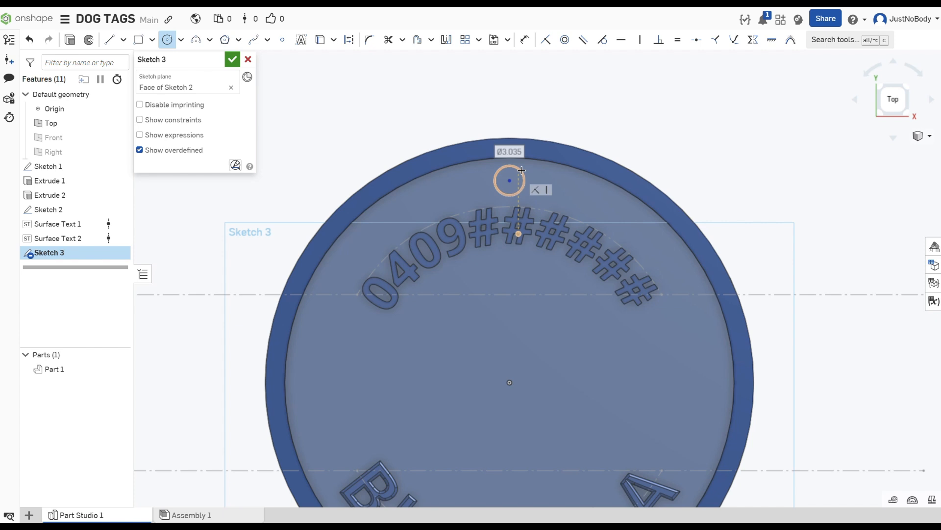
text(4)
key(Return)
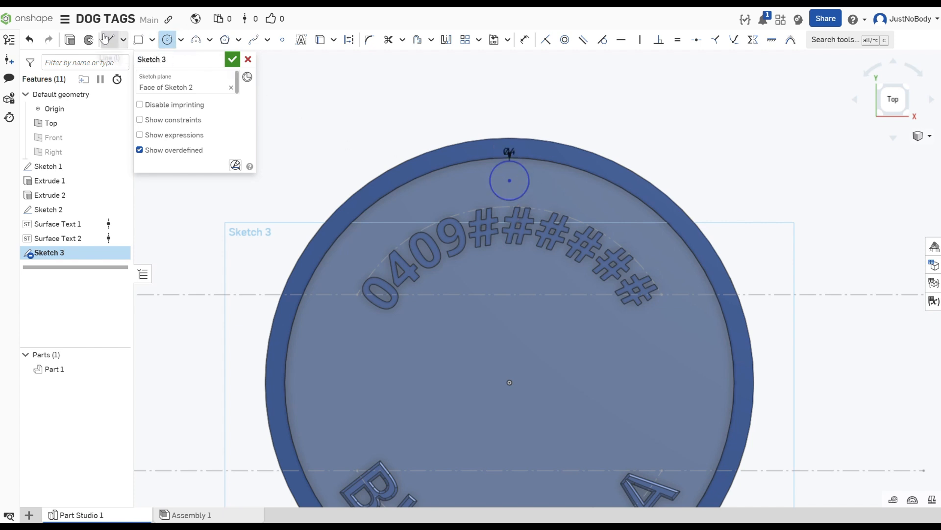
Extrude the 4 mm circle as a 25 mm blind Remove cut through the tag
click(69, 42)
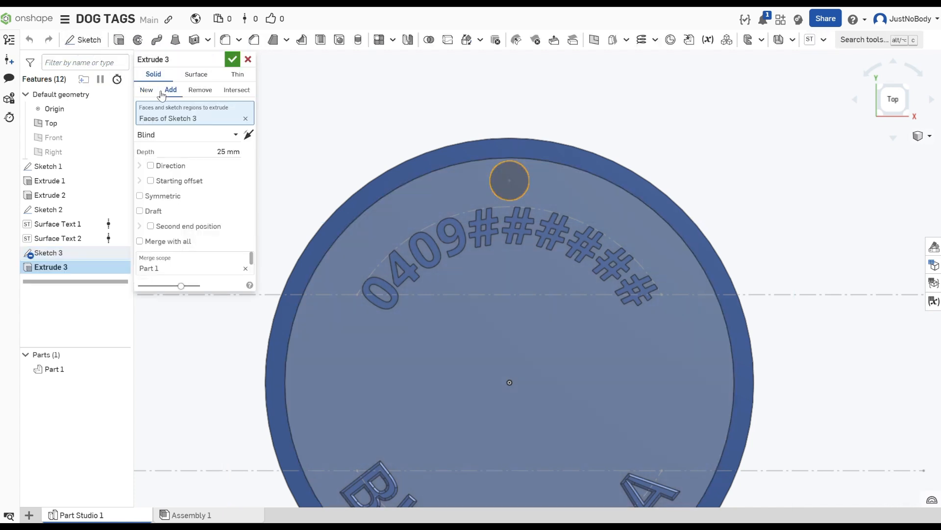
click(198, 94)
right_drag(406, 143, 417, 142)
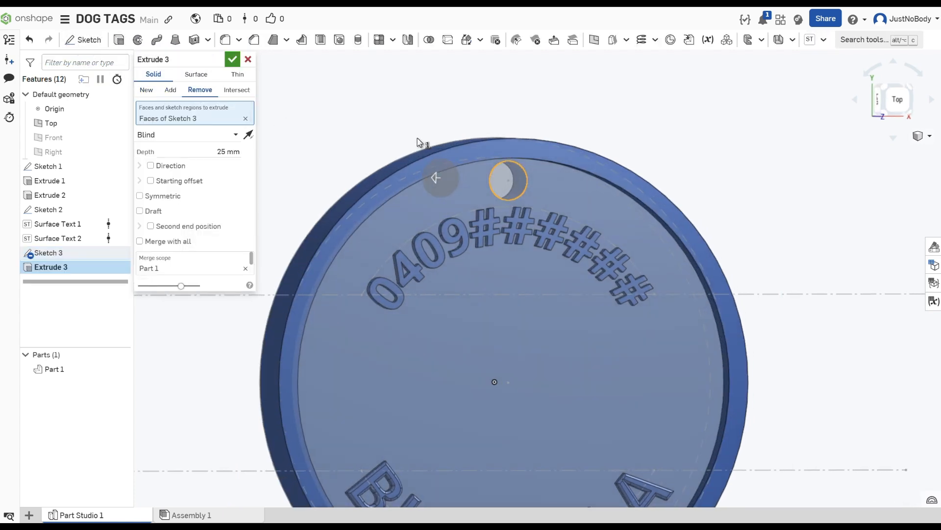
click(233, 59)
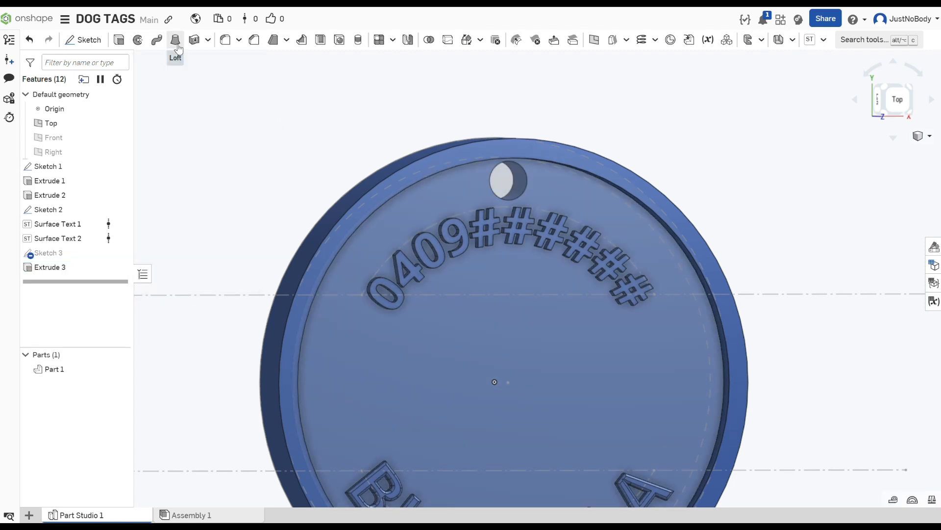
Start a fillet on the hole's inner wall face with a 1 mm radius
click(225, 40)
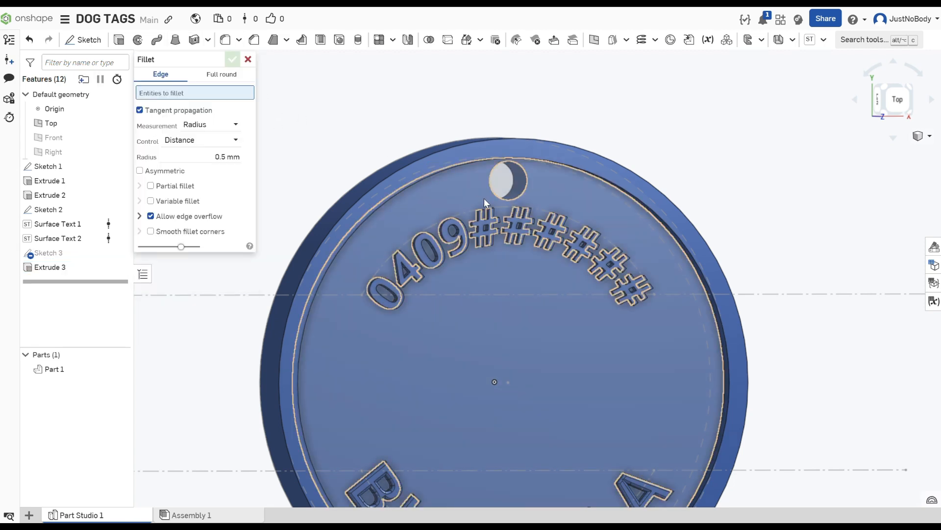
click(520, 189)
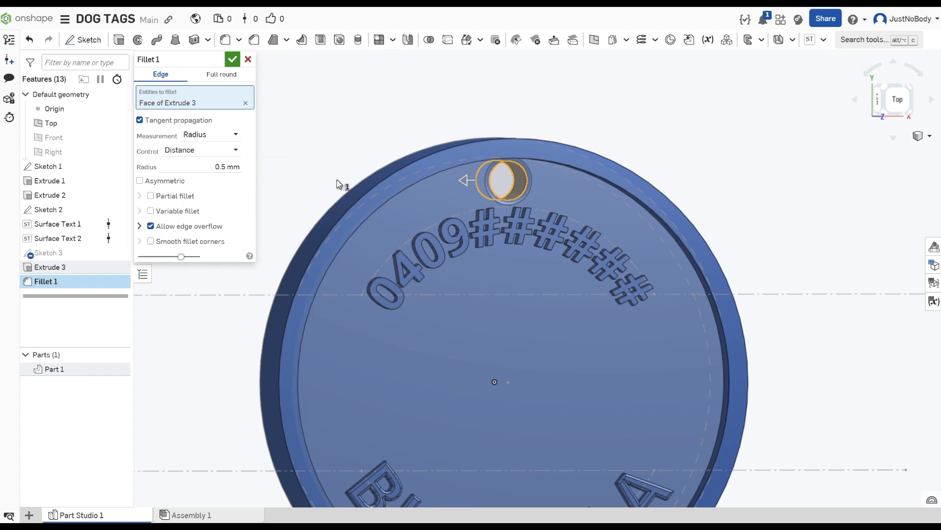
click(229, 167)
text(1)
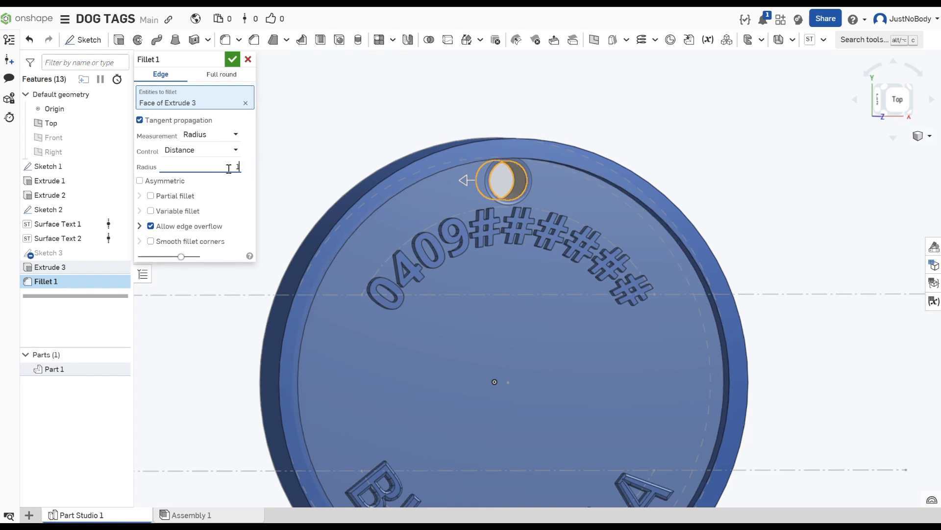
key(Return)
right_drag(495, 123, 472, 98)
scroll(525, 190, up, 8)
mouse_move(693, 235)
right_down()
mouse_move(670, 228)
mouse_move(694, 248)
right_up()
Set the hole fillet's radius to 0.5 mm and accept the fillet
key(BackSpace)
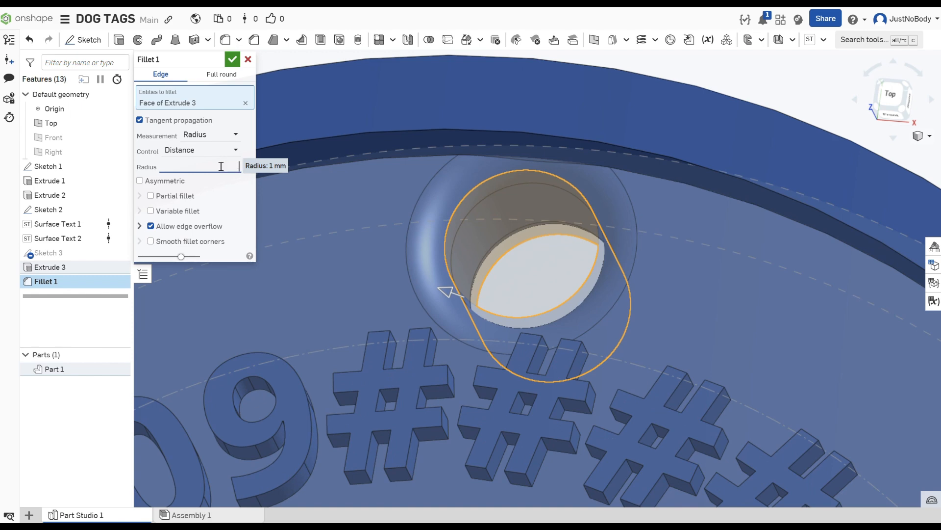
key(Return)
text(.5)
key(Return)
right_drag(357, 208, 358, 288)
key(Return)
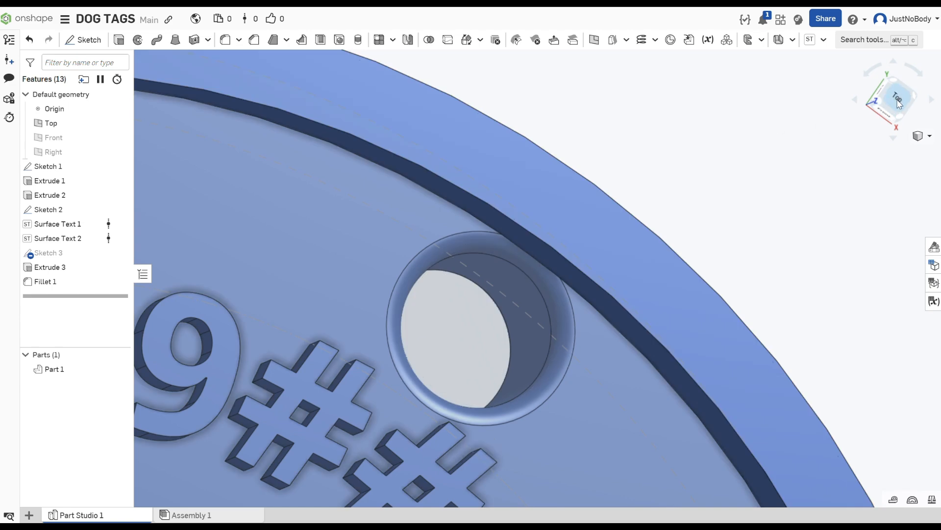
Show Sketch 3, then sketch a 14 mm diameter circle on the recessed face, slightly below and left of the origin
click(899, 101)
scroll(546, 274, up, 5)
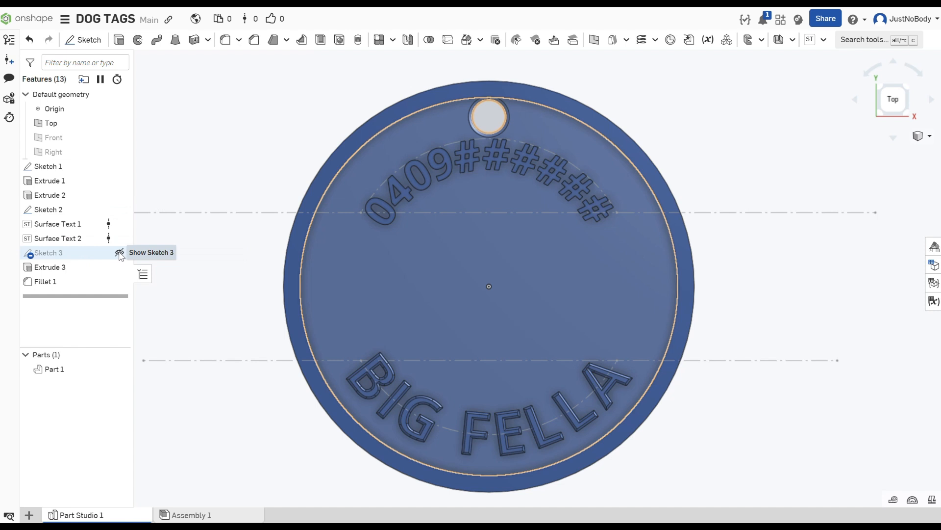
click(119, 253)
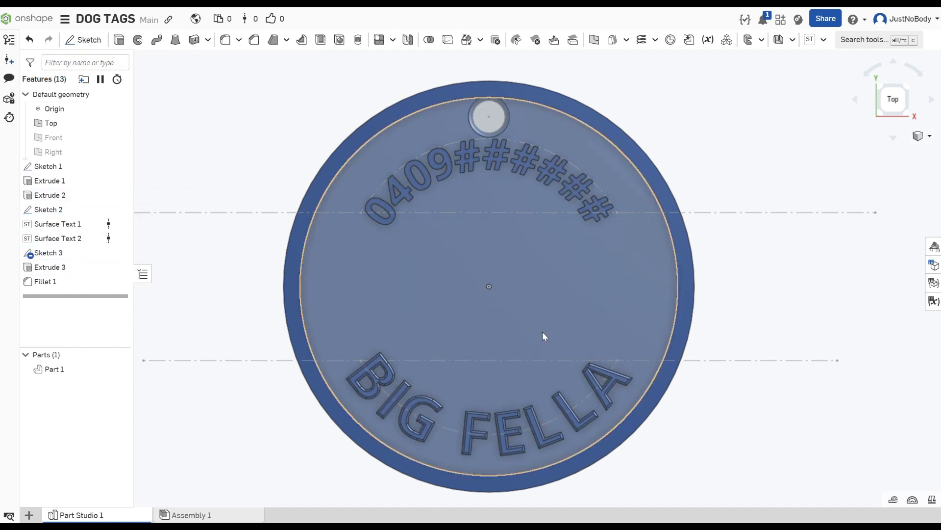
click(83, 40)
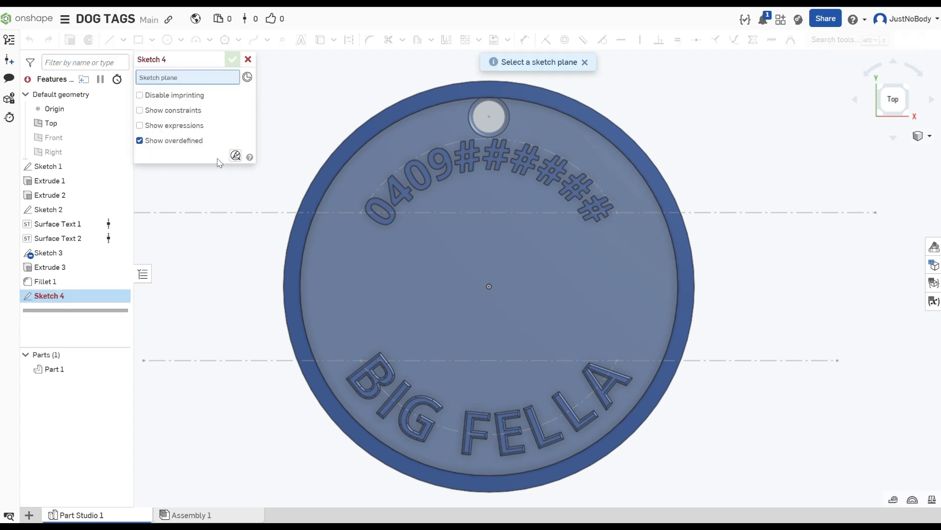
click(447, 288)
click(167, 40)
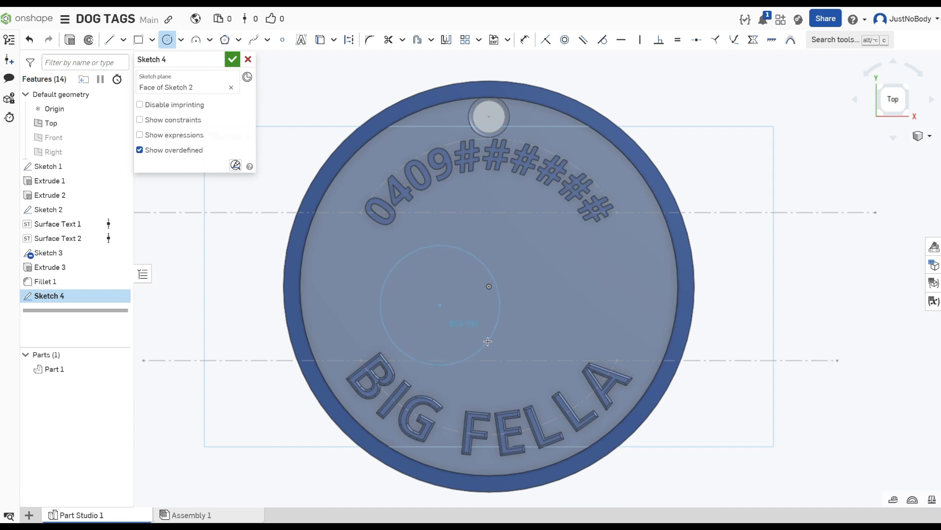
click(487, 341)
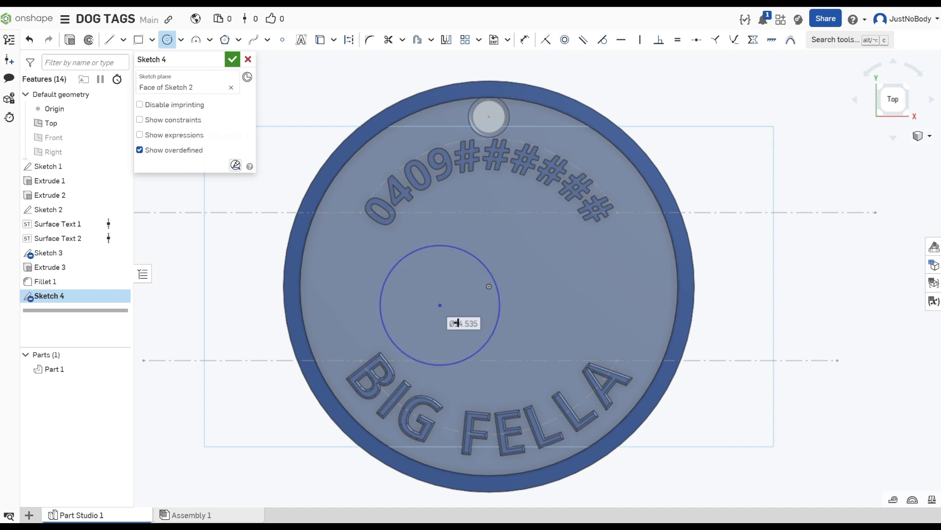
text(14)
key(Return)
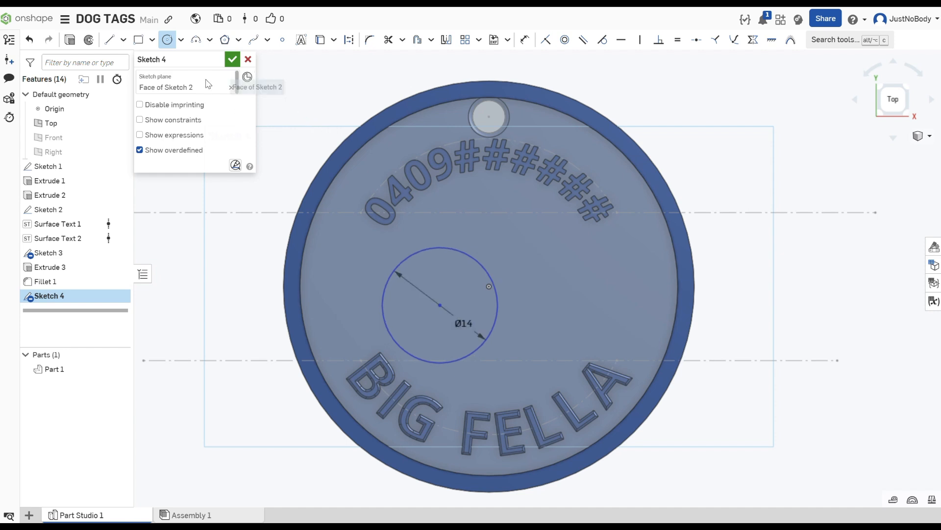
Draw a three-point arc of about 5 mm radius curving inward across the 14 mm circle's upper-left edge
click(196, 39)
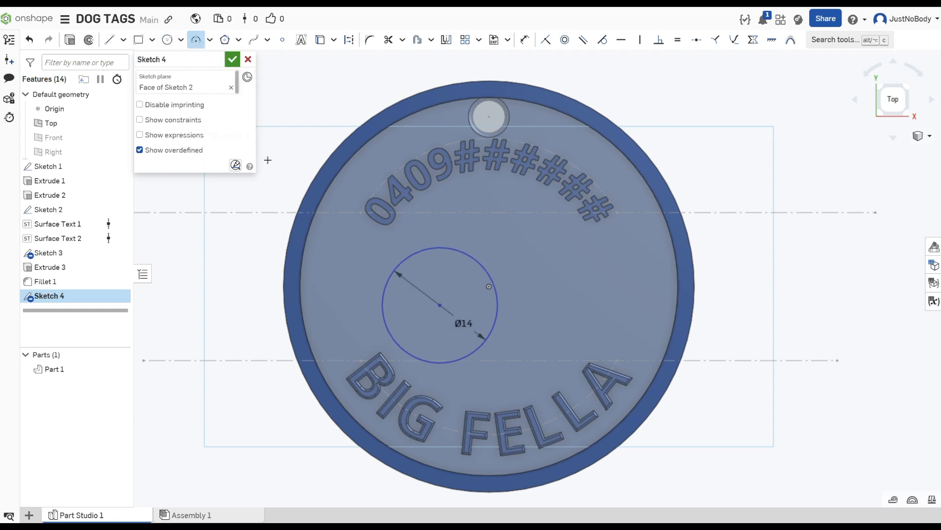
click(210, 39)
click(199, 45)
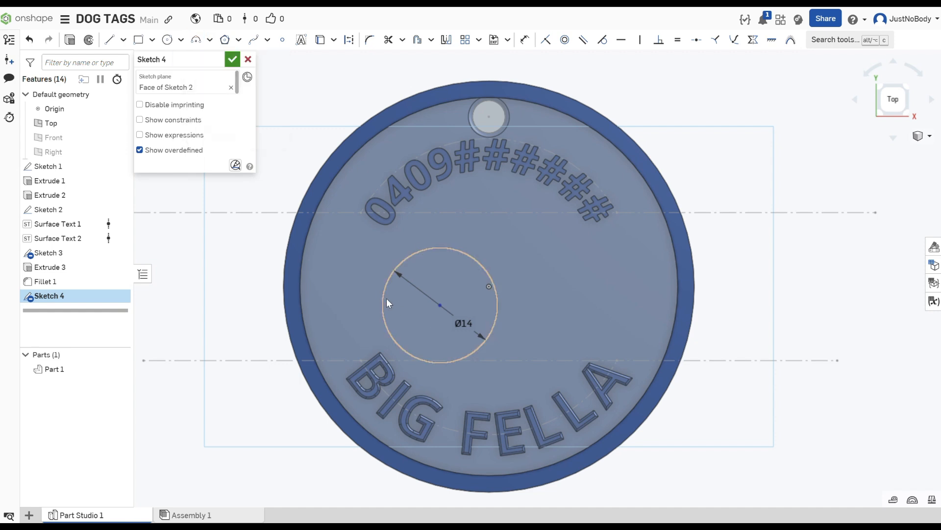
click(400, 265)
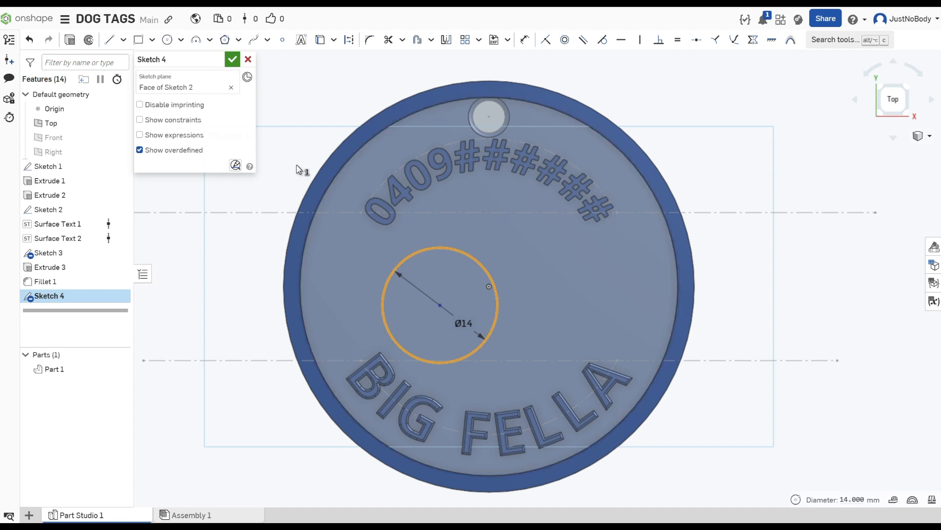
click(197, 46)
click(402, 263)
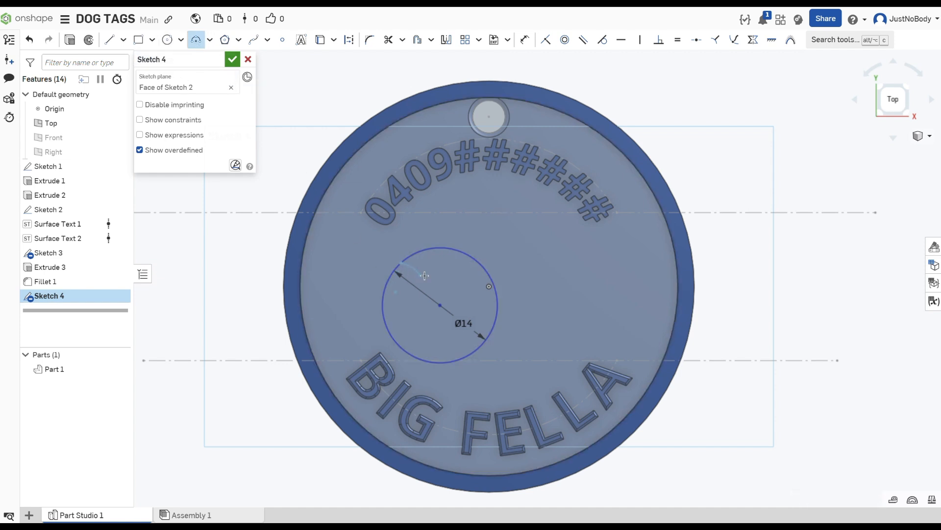
click(446, 248)
click(436, 257)
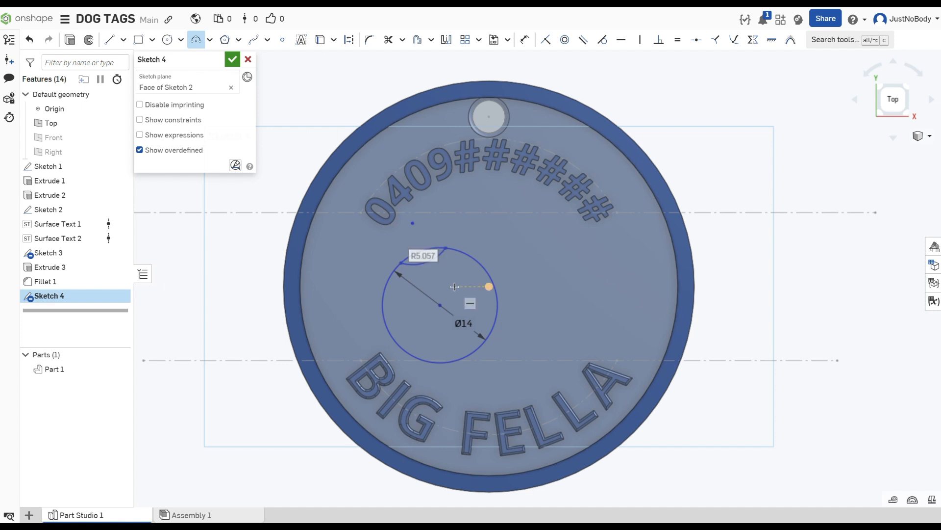
Draw a second inward-curving three-point arc across the circle's right edge and set its radius to 5 mm
click(495, 324)
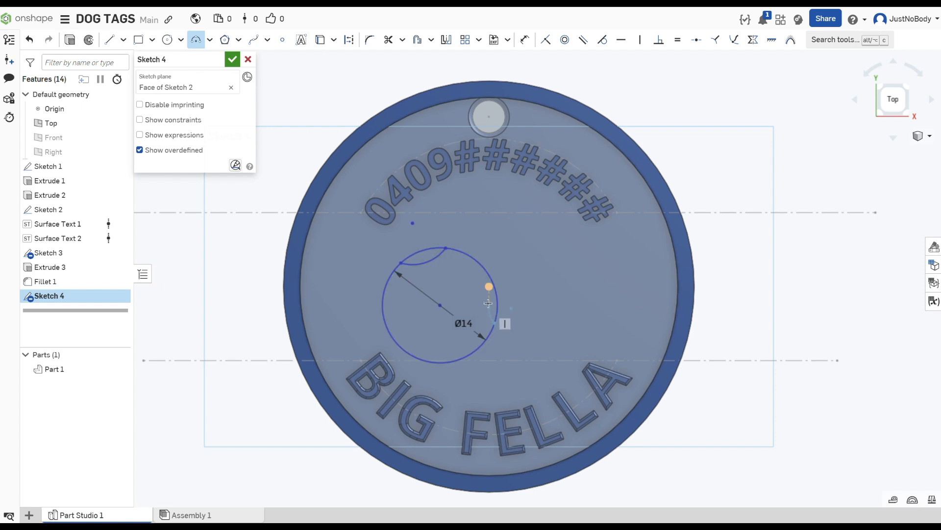
click(483, 271)
click(480, 281)
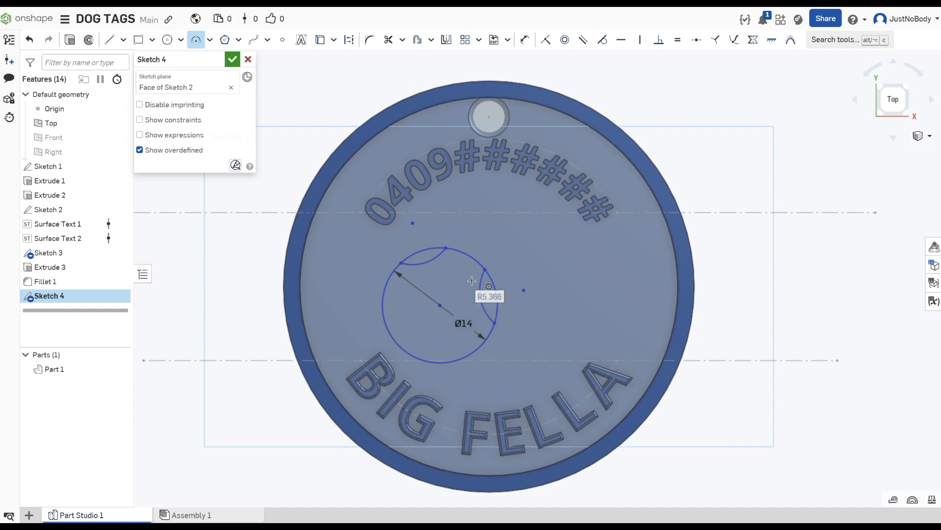
click(490, 298)
text(5)
key(Return)
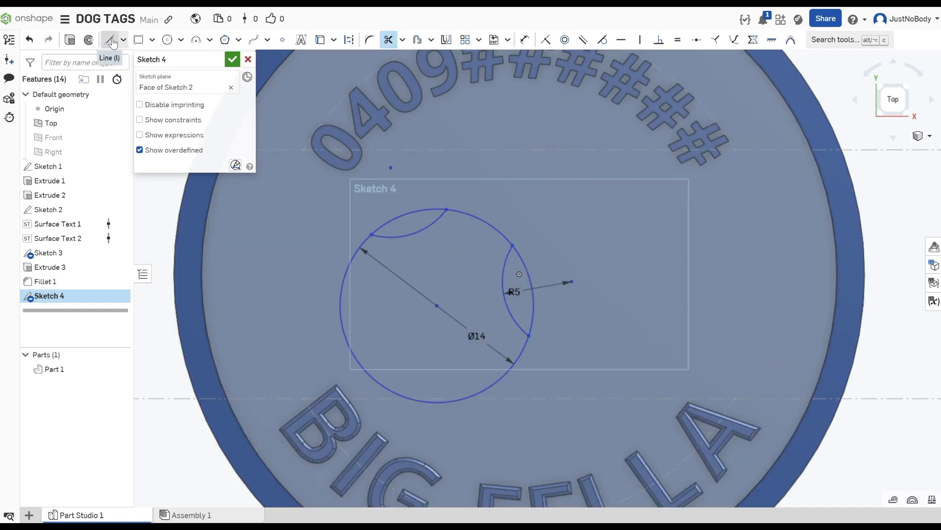
Draw a multi-point spline curving inward across the circle's lower-left edge and adjust one of its points
click(254, 40)
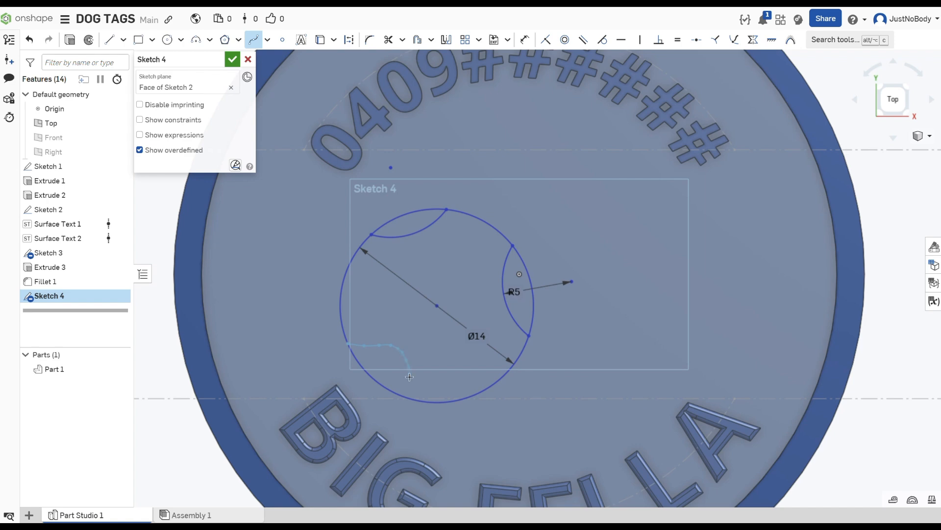
double_click(427, 403)
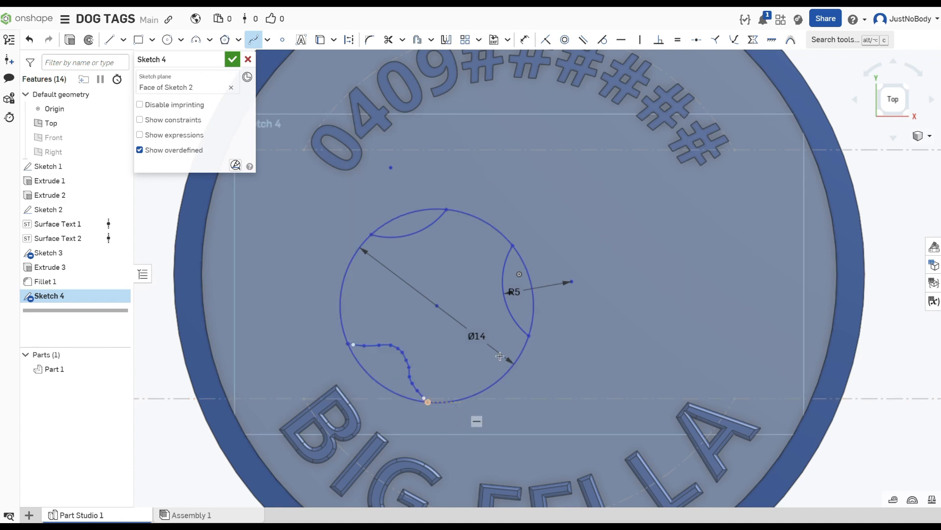
key(Escape)
drag(410, 377, 417, 390)
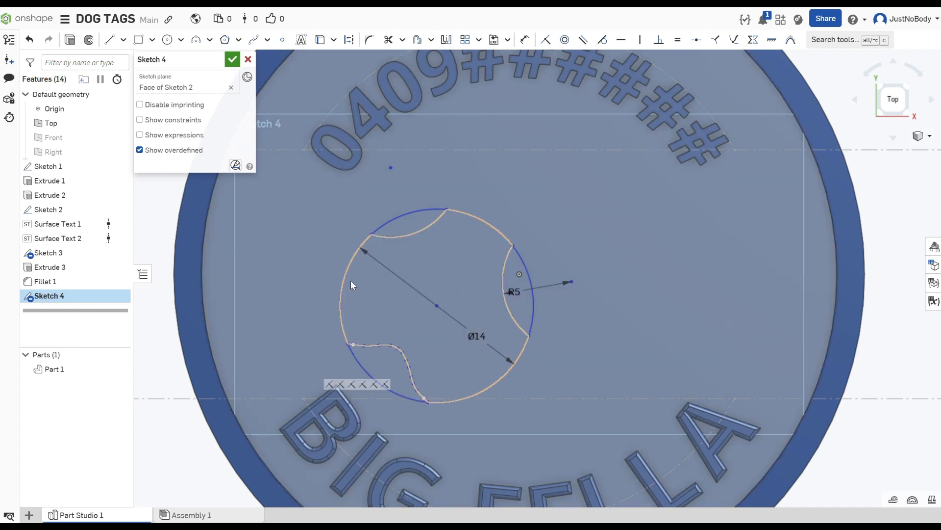
Trim away the three circle segments outside the two arcs and the spline
click(389, 40)
click(408, 214)
click(527, 271)
click(373, 377)
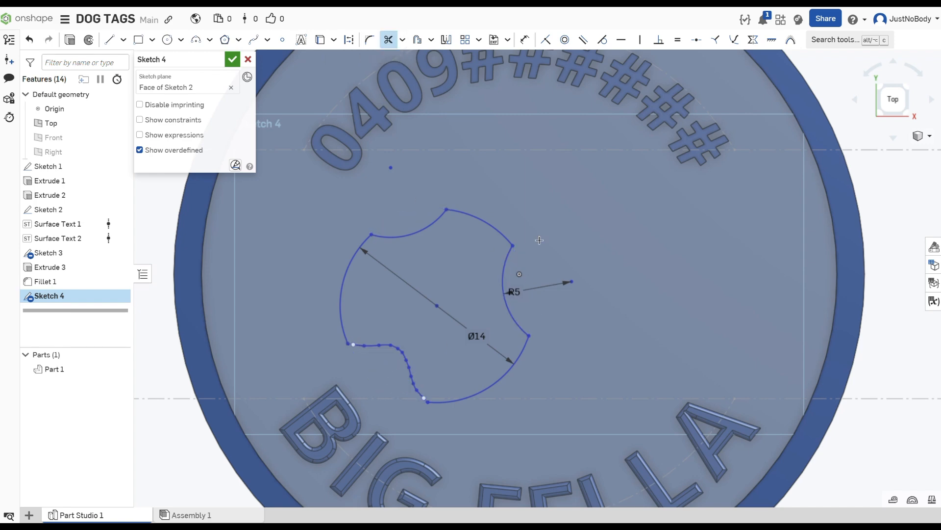
click(388, 39)
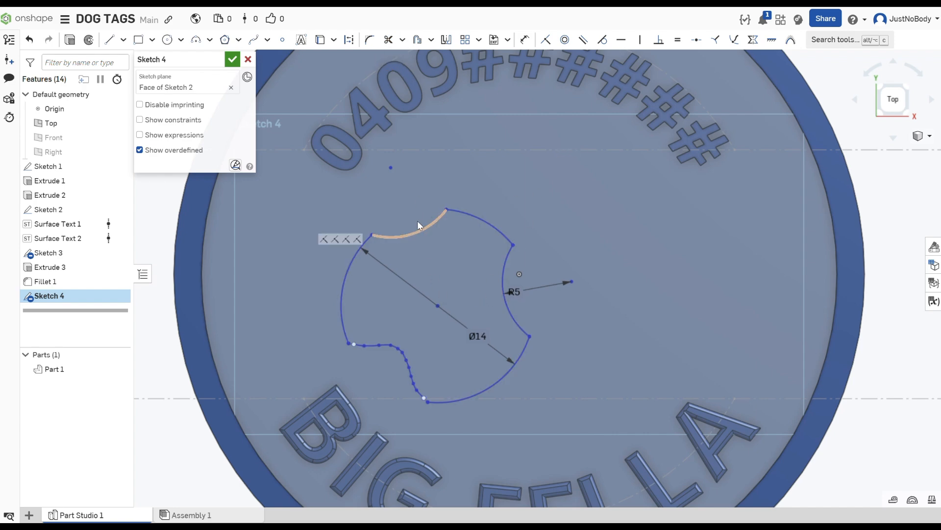
Draw four tilted ellipses about 5.5 mm long as toe pads, arranged in an arc around the main pad's top and upper-right side
click(181, 41)
click(185, 96)
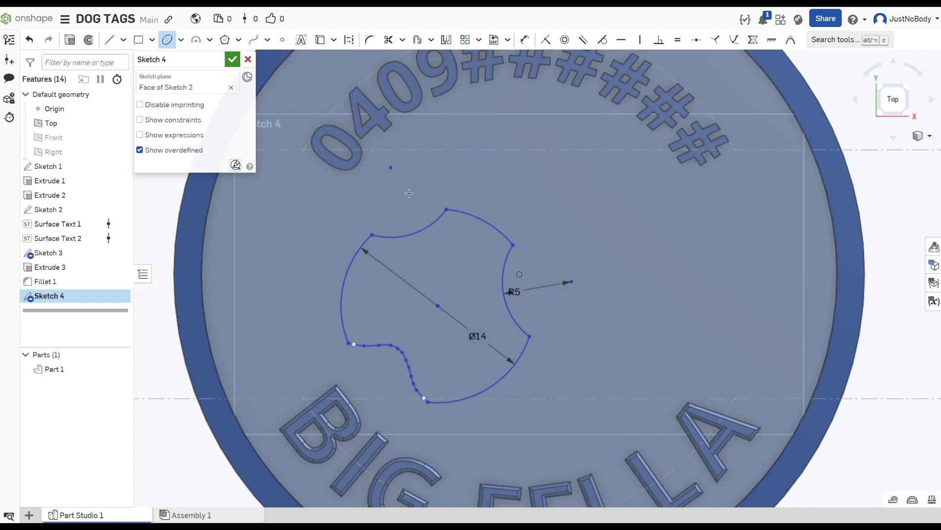
click(411, 175)
click(411, 212)
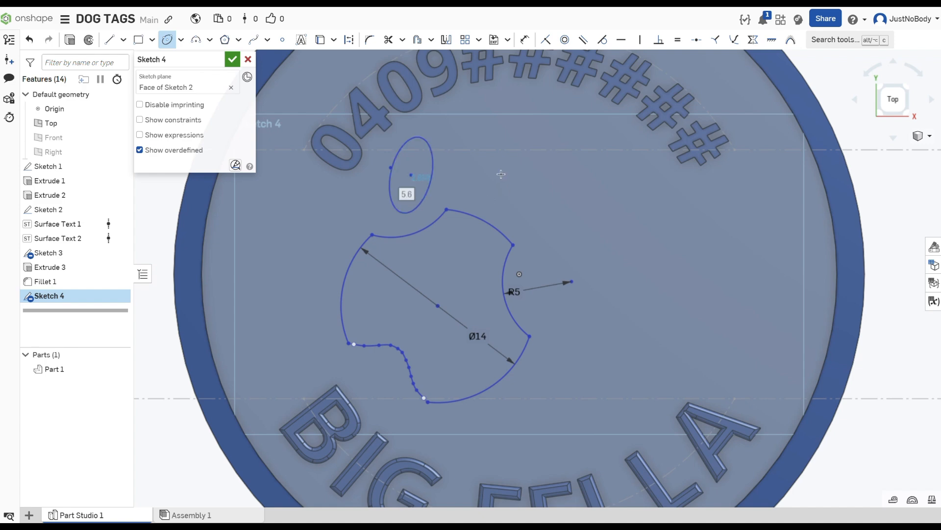
click(489, 170)
click(501, 195)
click(545, 188)
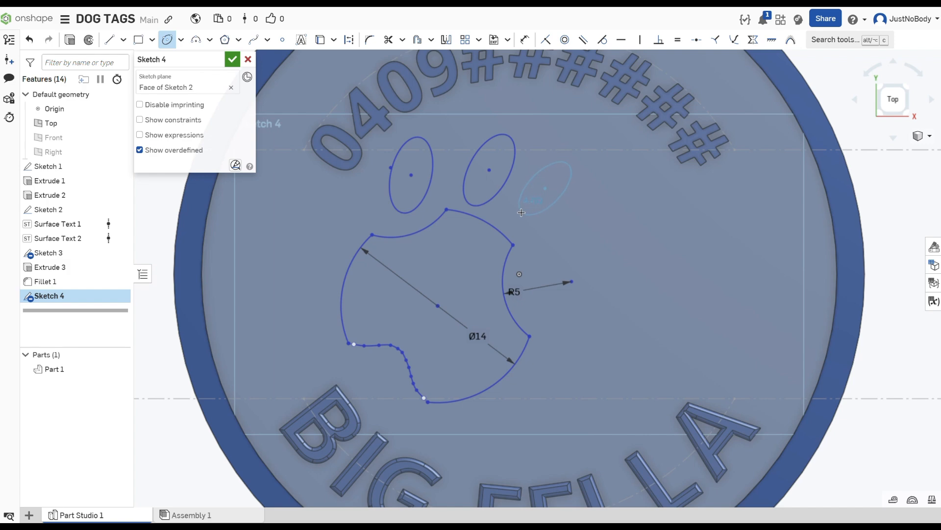
click(518, 218)
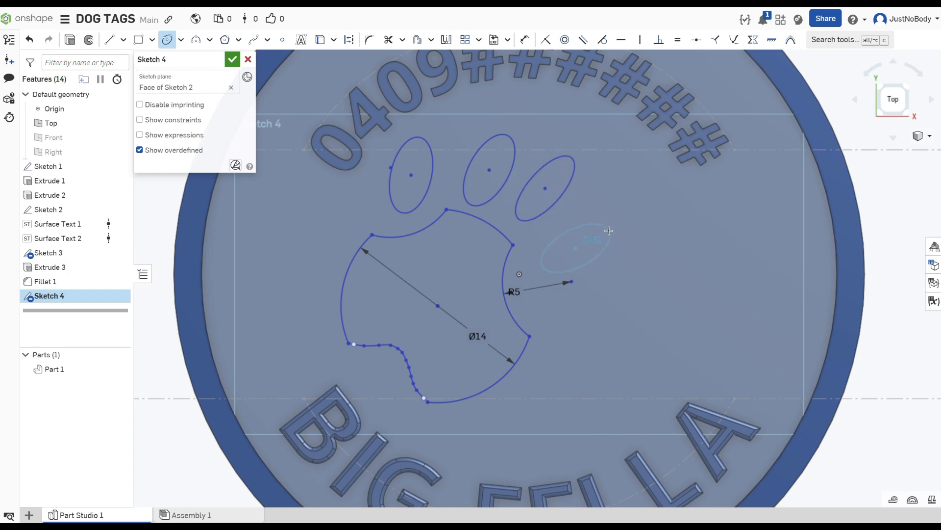
click(588, 223)
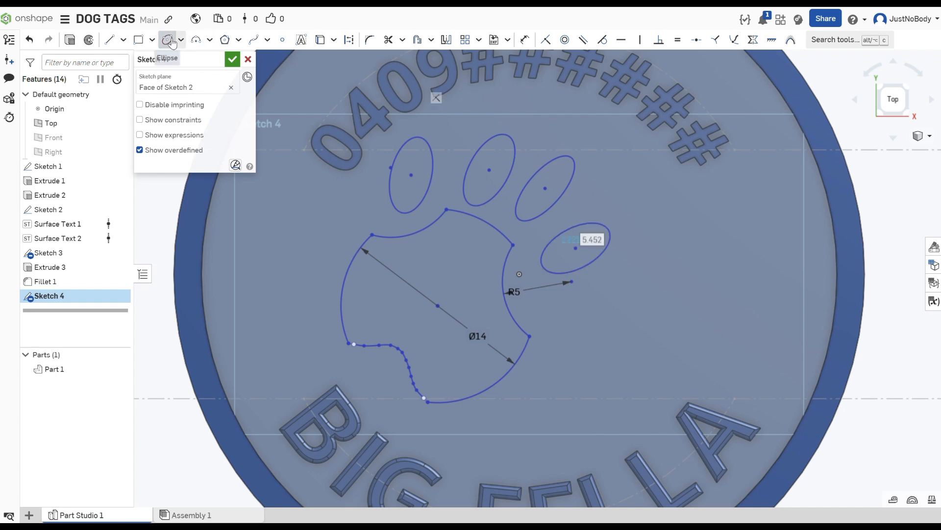
Adjust the positions of the four toe ellipses around the main pad and slightly enlarge them where needed for even spacing
key(Escape)
drag(573, 252, 566, 264)
drag(545, 189, 575, 169)
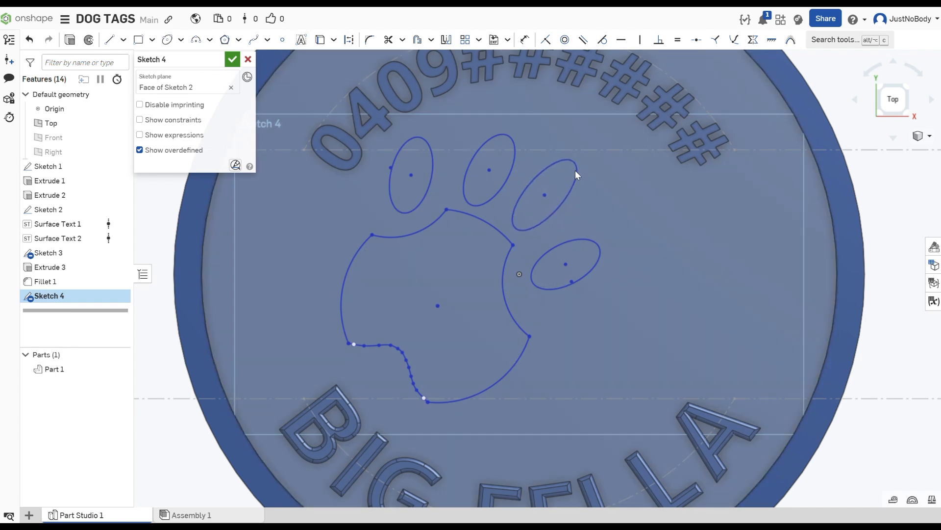
drag(490, 169, 503, 132)
drag(412, 175, 422, 175)
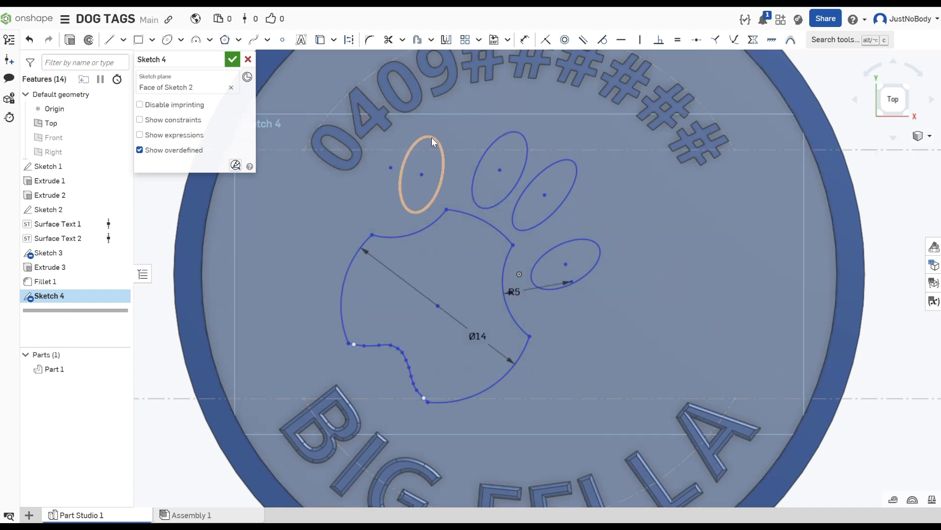
drag(431, 136, 437, 134)
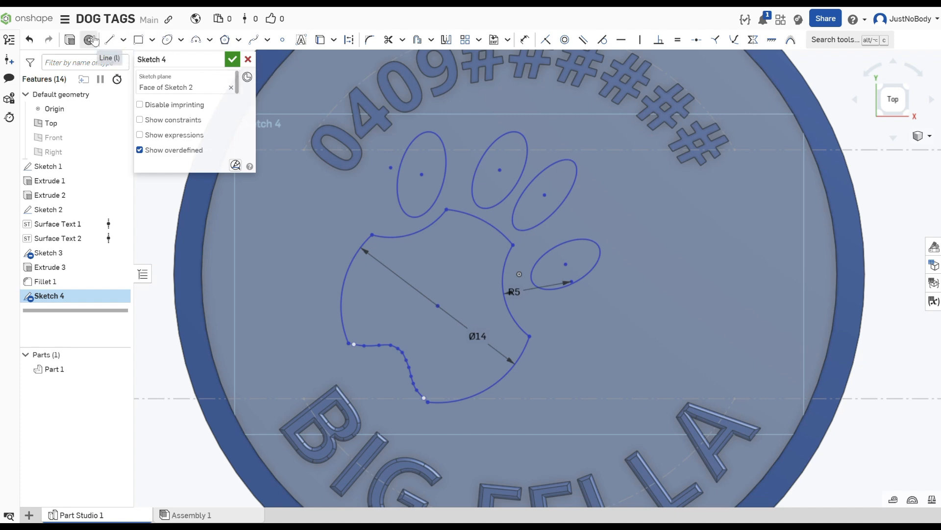
Extrude the main pad and the four toe ellipses 1 mm as an addition to the tag
click(70, 39)
click(229, 151)
text(1)
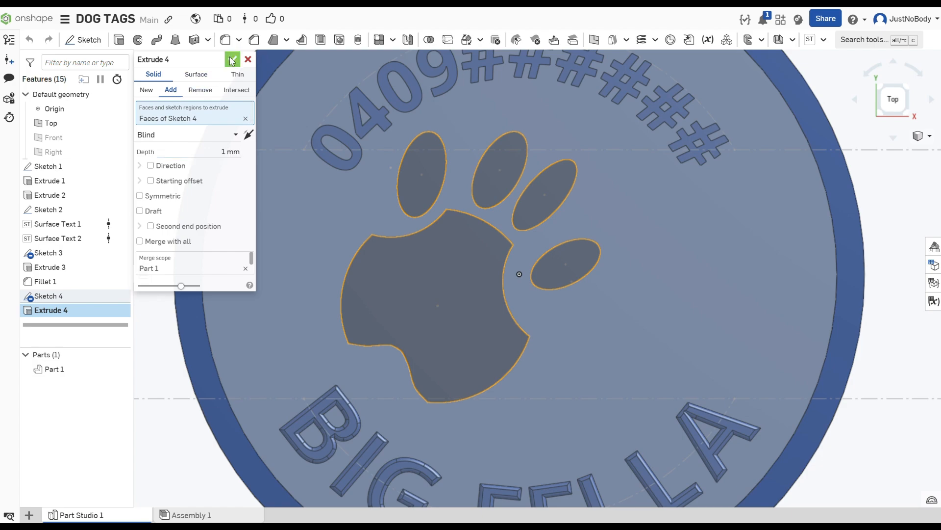
click(229, 59)
Fillet the four vertical corner edges at the ends of the main pad's two arc cut-outs with a radius of about 2.158 mm
right_drag(636, 338, 538, 311)
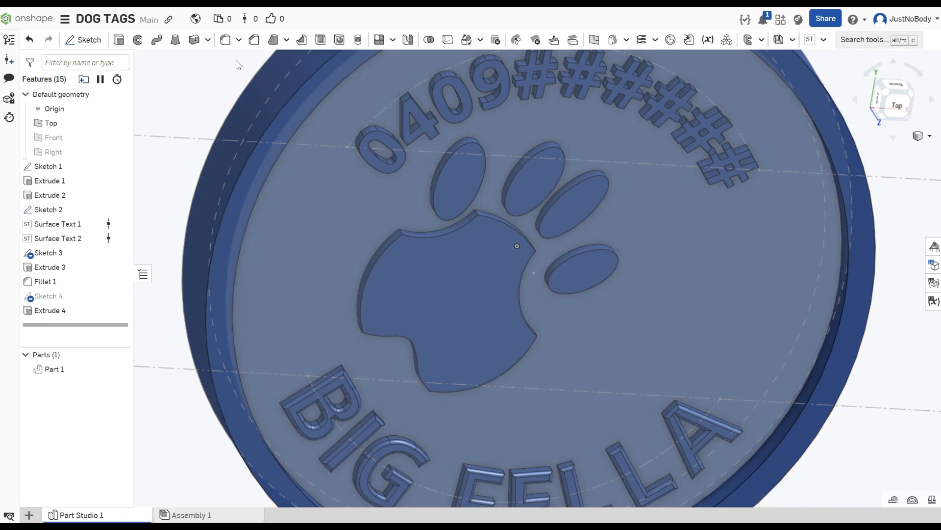
click(225, 40)
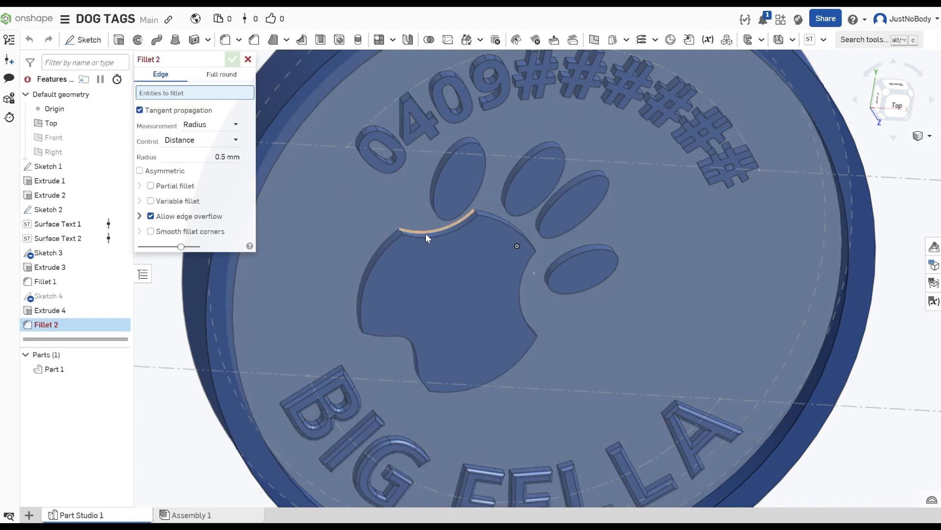
scroll(425, 233, up, 3)
click(440, 233)
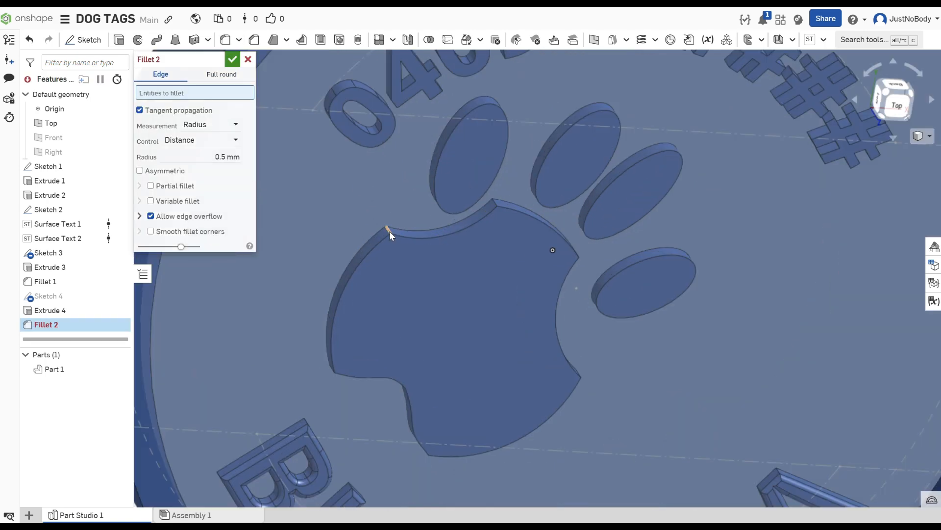
click(493, 203)
right_drag(604, 330, 546, 313)
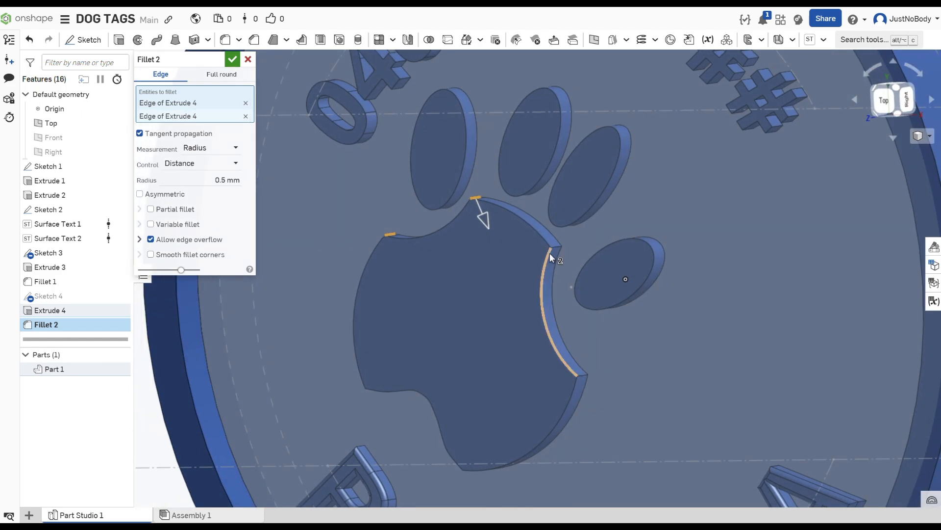
click(556, 247)
click(582, 374)
scroll(604, 390, down, 3)
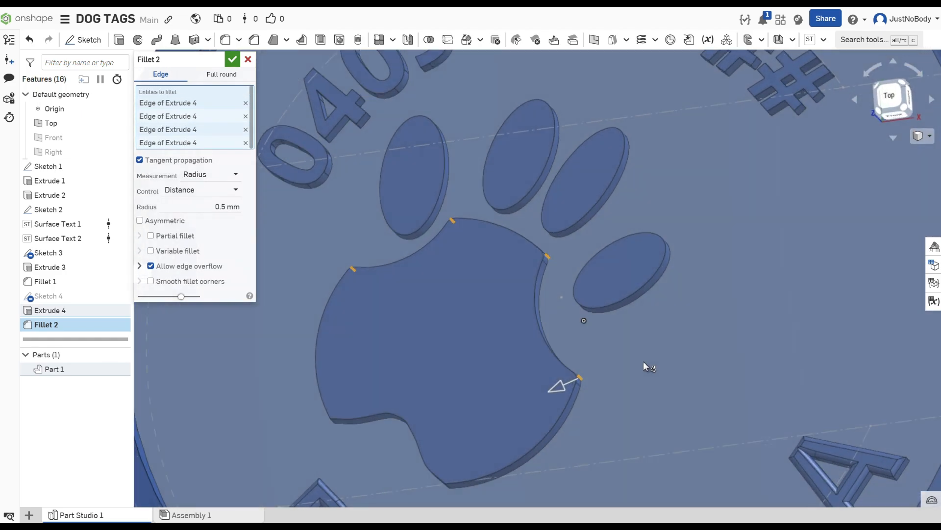
right_drag(640, 365, 539, 370)
right_drag(589, 334, 610, 371)
drag(541, 461, 535, 464)
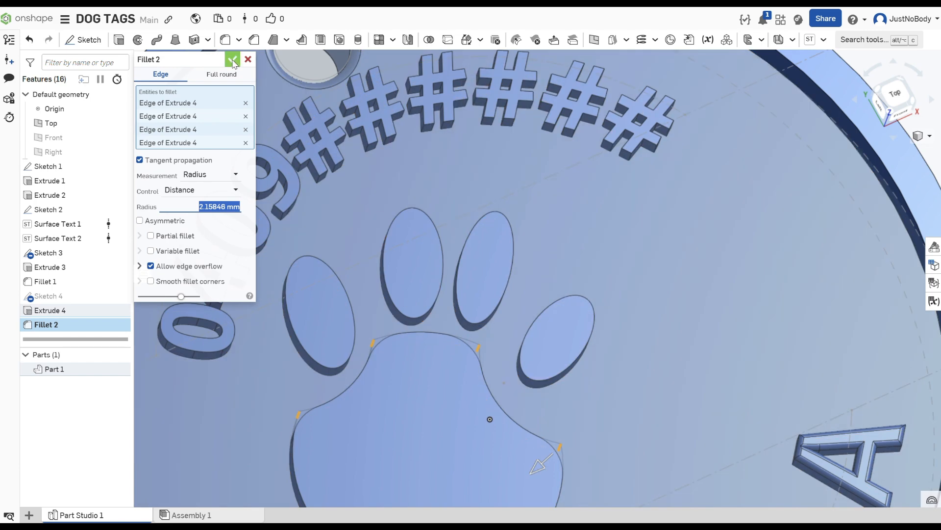
key(Return)
Fillet the two remaining vertical corner edges beside the main pad's spline cut-out with a 2.158 mm radius
middle_drag(630, 418, 613, 265)
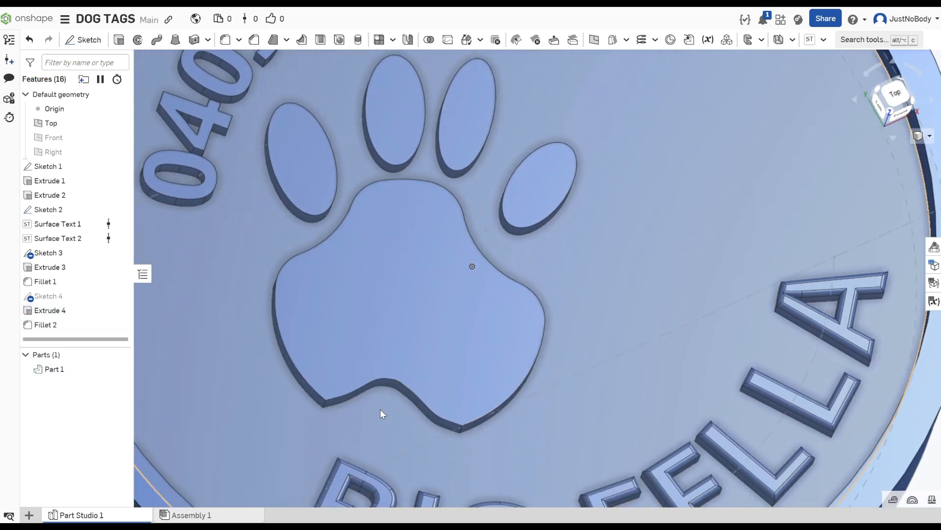
click(226, 41)
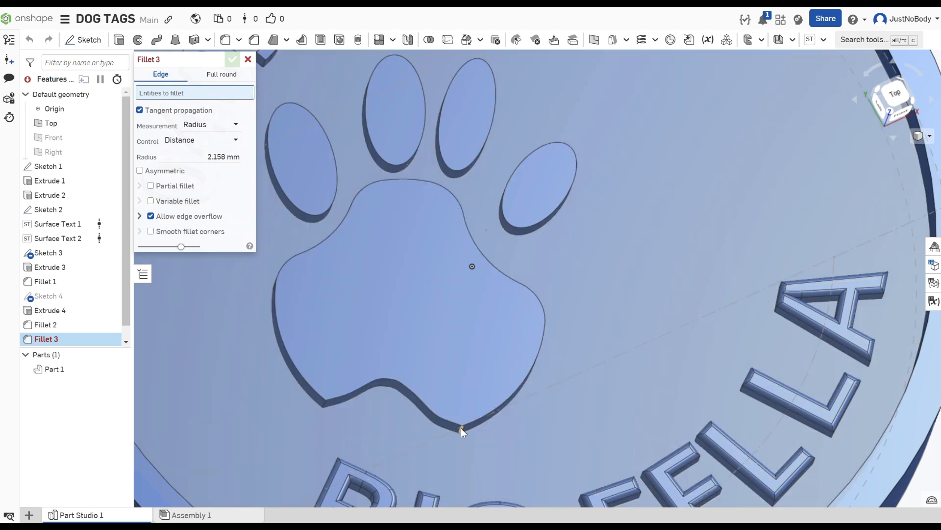
click(461, 427)
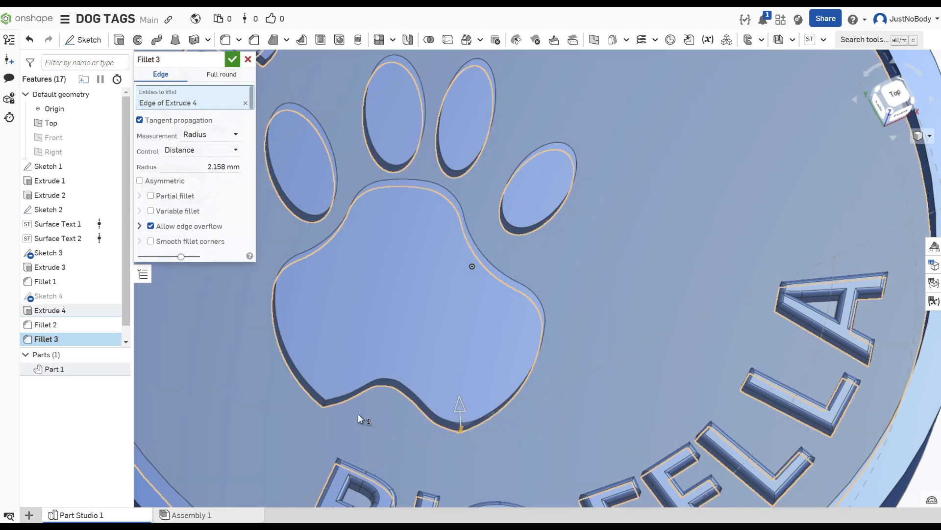
click(323, 402)
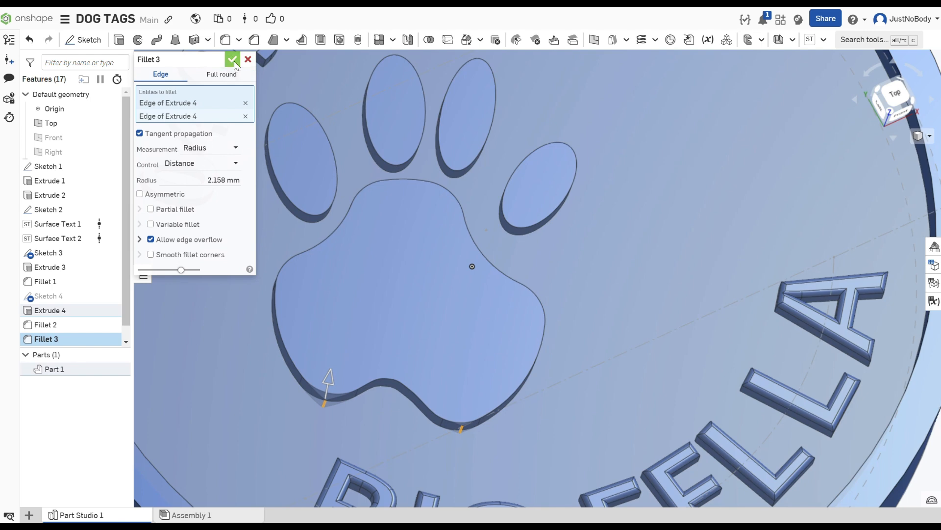
click(235, 64)
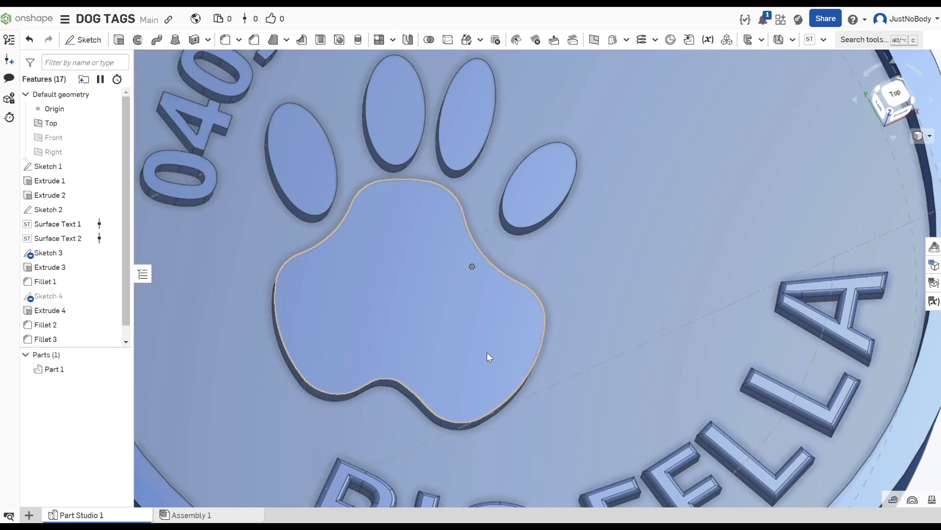
Edit the paw-print extrude so that it creates new separate parts instead of adding to the tag
mouse_move(593, 321)
right_down()
mouse_move(565, 328)
mouse_move(645, 310)
mouse_move(631, 316)
mouse_move(690, 317)
mouse_move(675, 313)
right_up()
scroll(566, 328, down, 4)
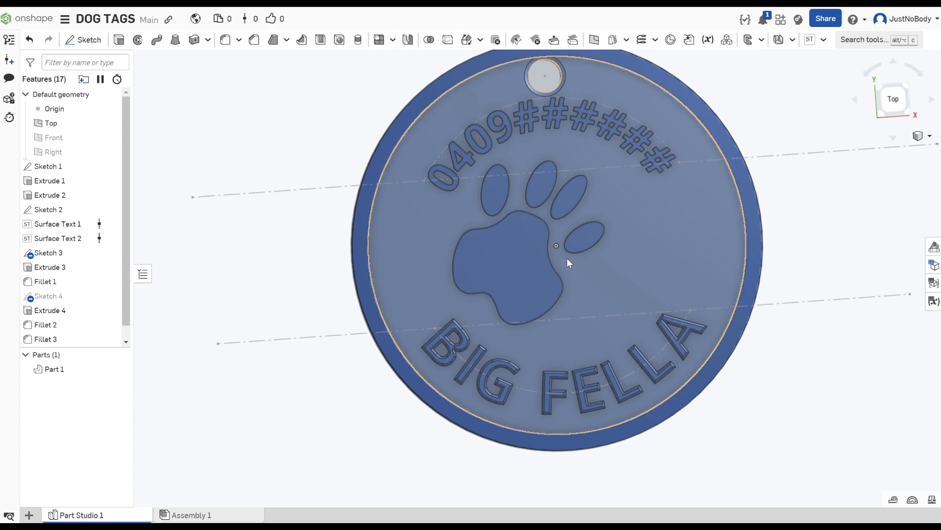
click(520, 256)
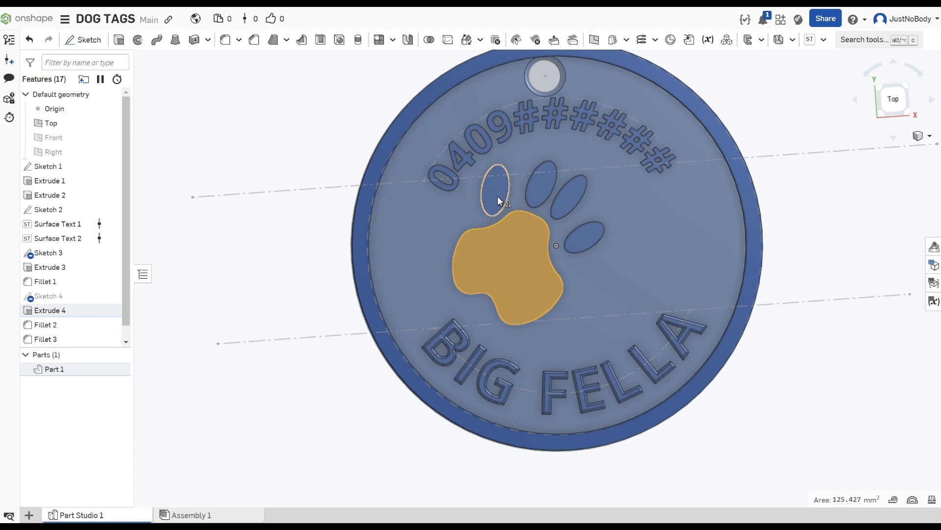
click(513, 256)
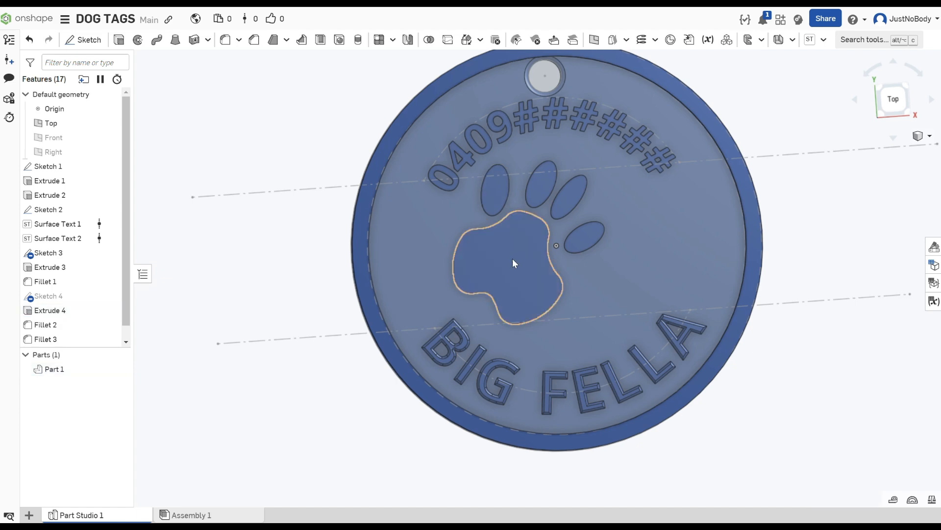
double_click(54, 312)
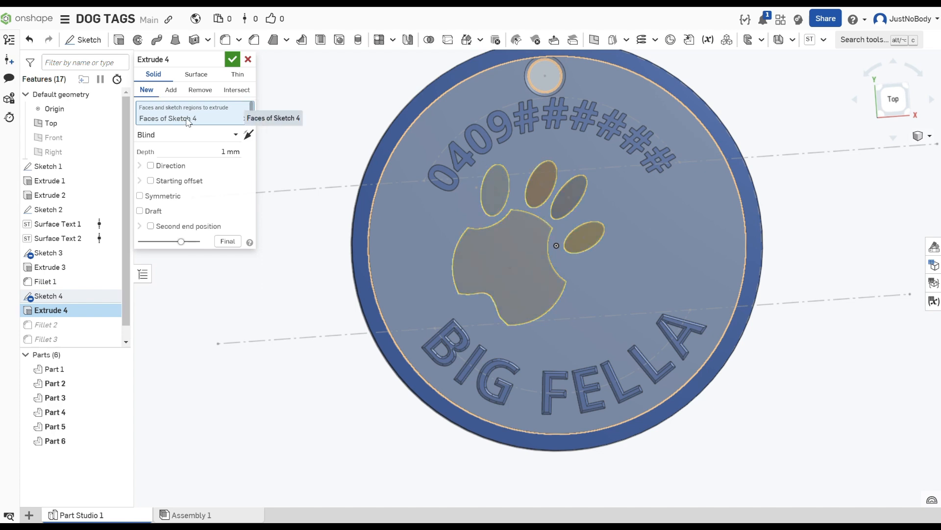
click(233, 60)
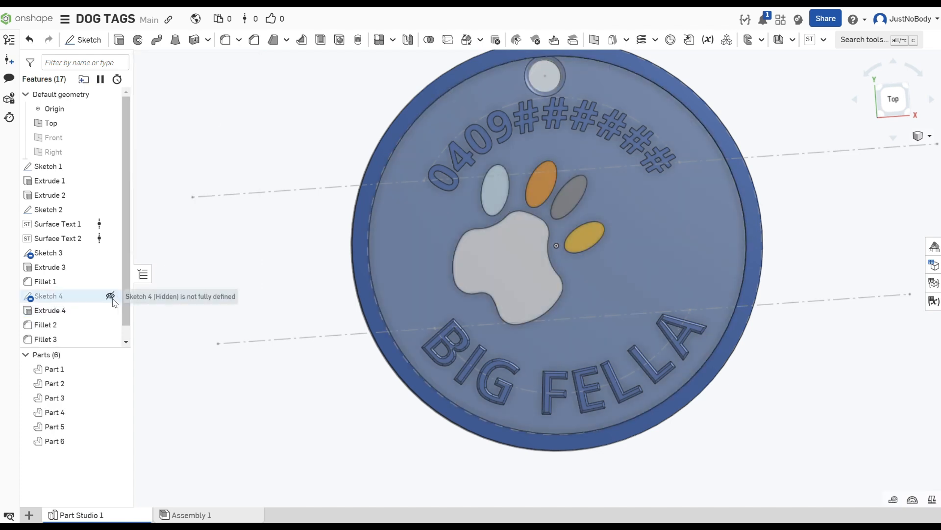
Transform the main pad and four toe parts with Translate by XYZ, moving them 3.1 mm in X and -1.6 mm in Y
scroll(81, 322, down, 1)
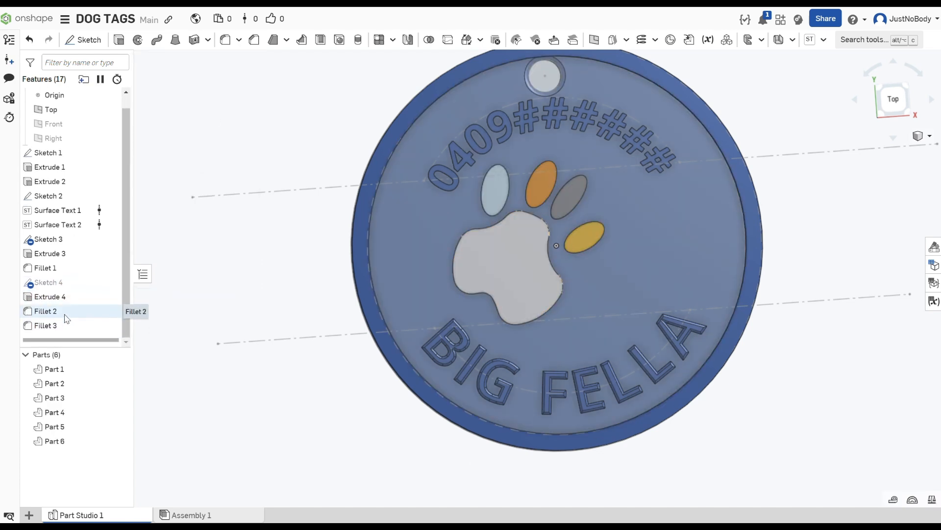
click(466, 40)
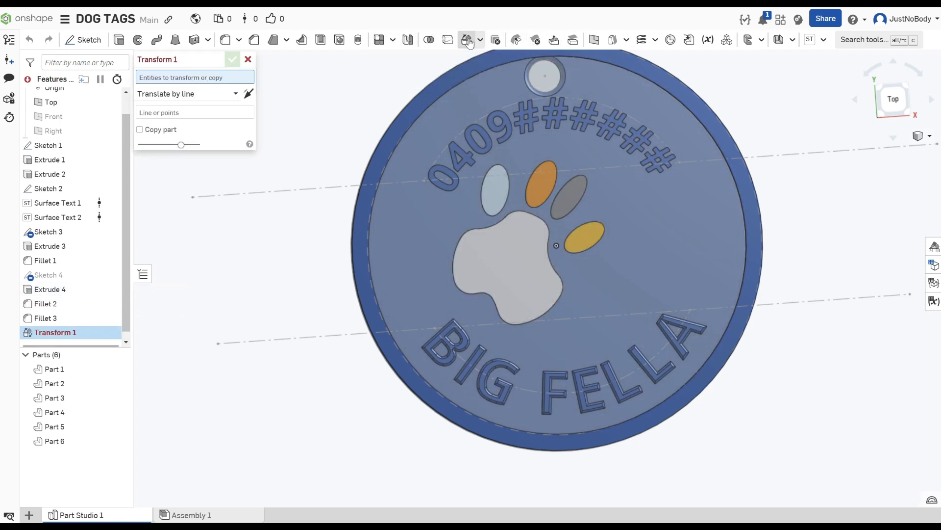
click(508, 231)
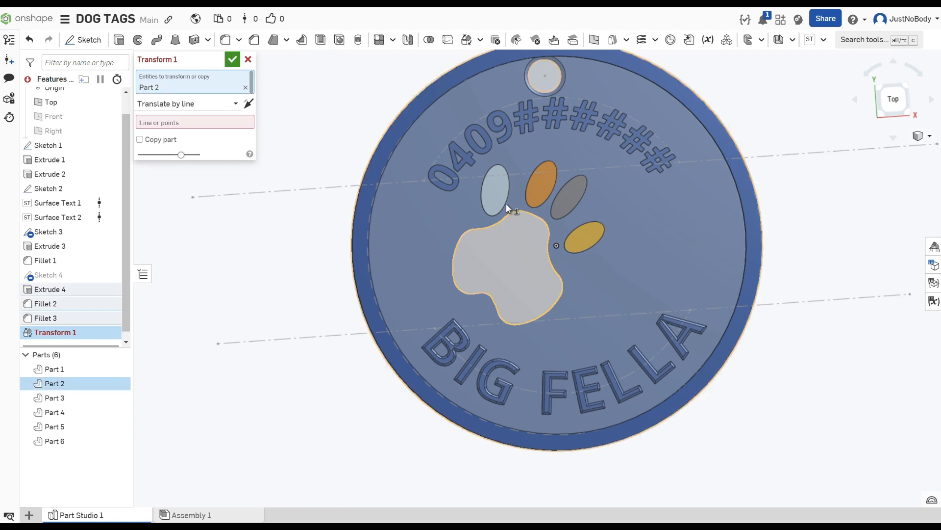
click(500, 194)
click(537, 191)
click(570, 201)
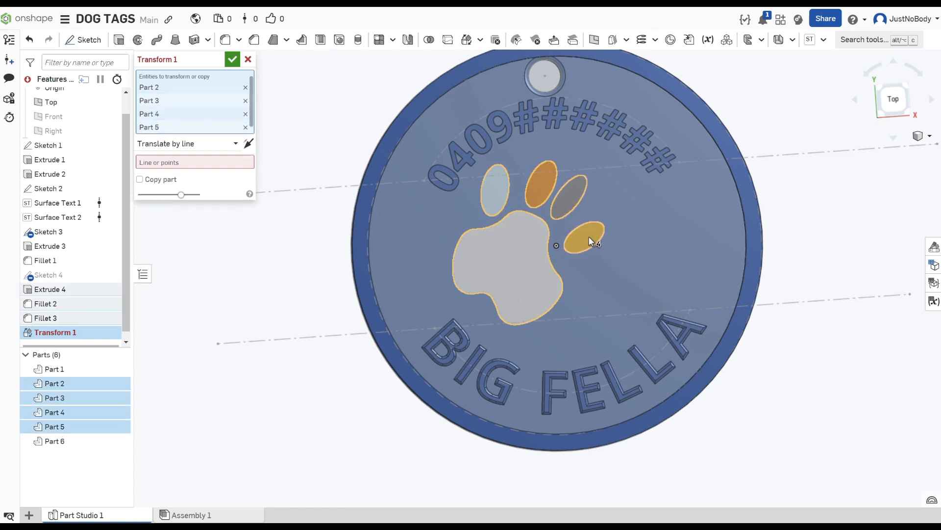
click(589, 237)
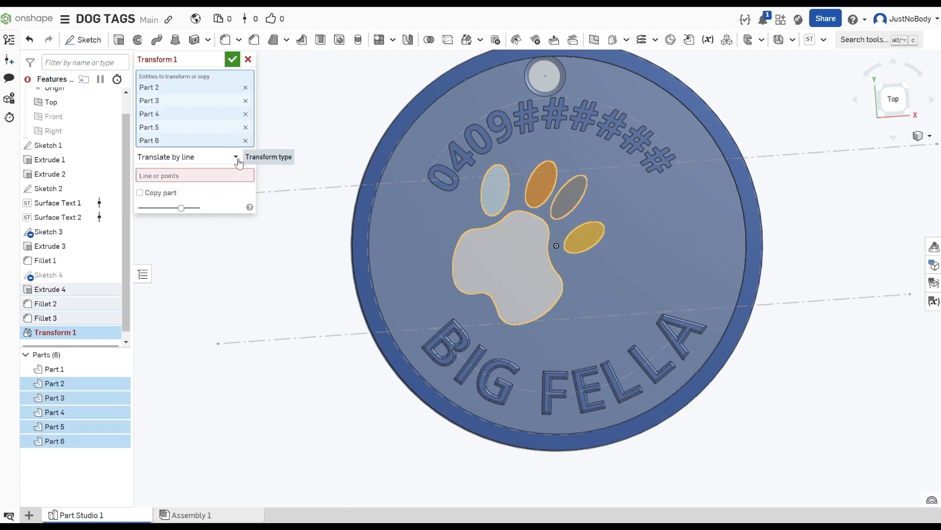
click(235, 157)
click(184, 201)
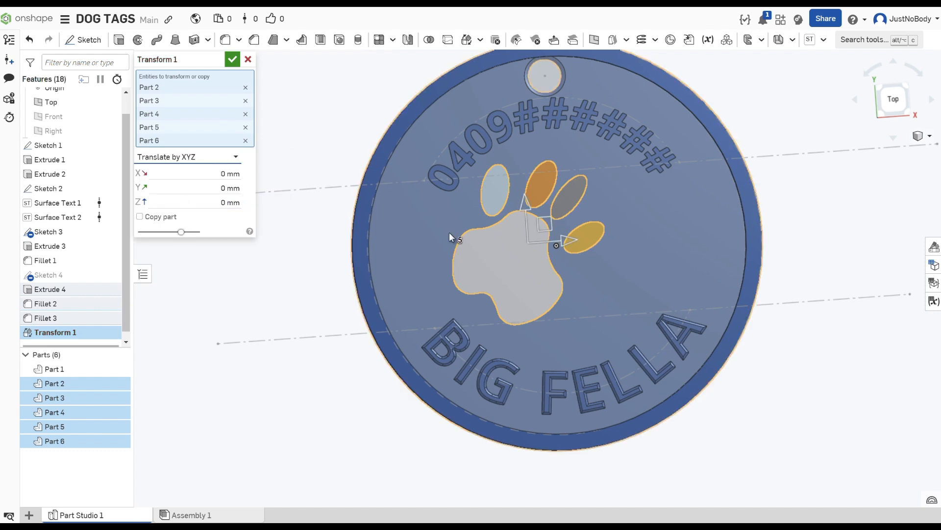
drag(570, 245, 592, 245)
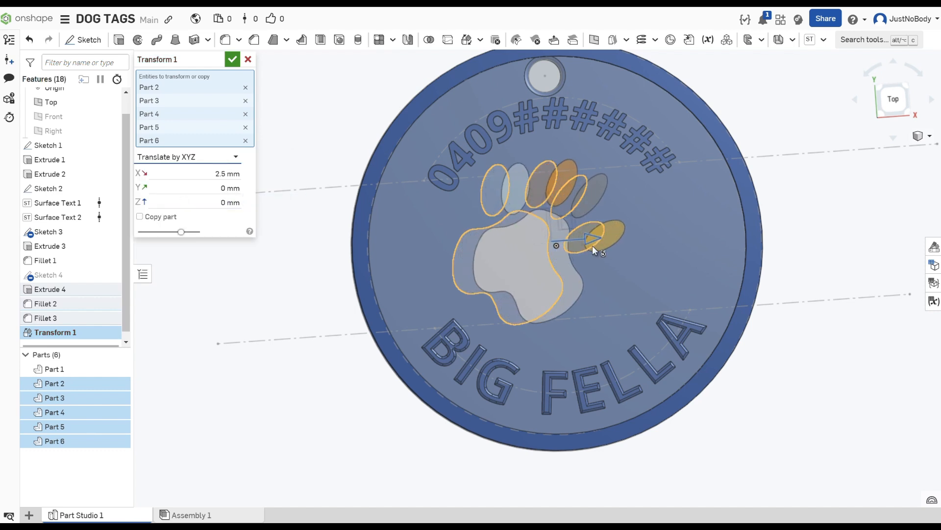
drag(552, 205, 555, 219)
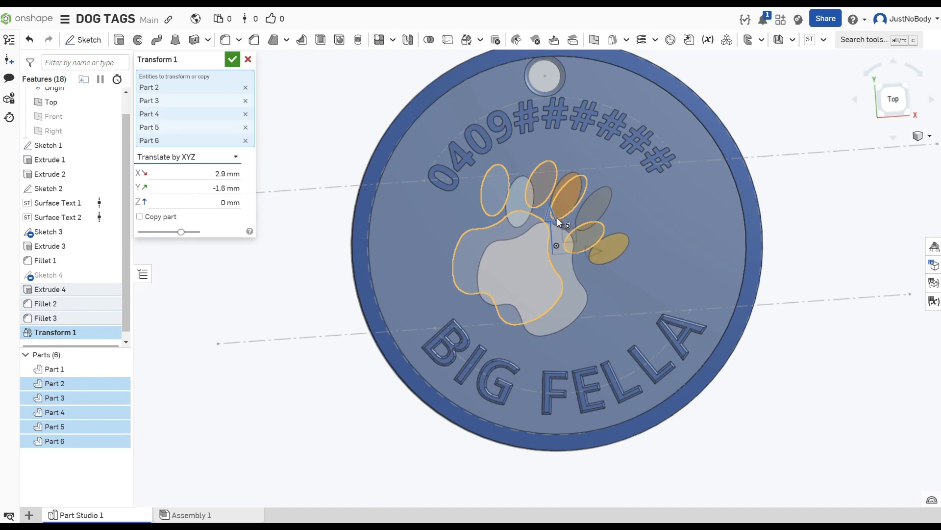
drag(592, 251, 593, 250)
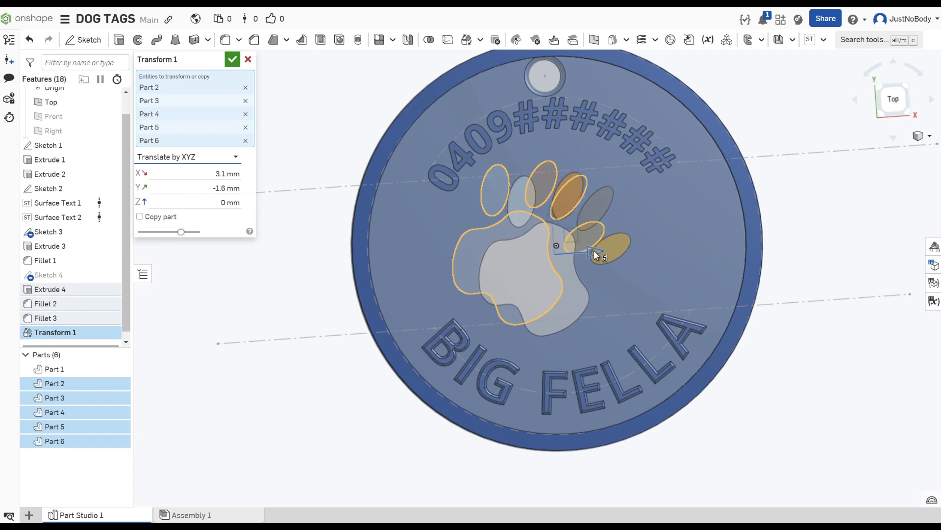
click(233, 59)
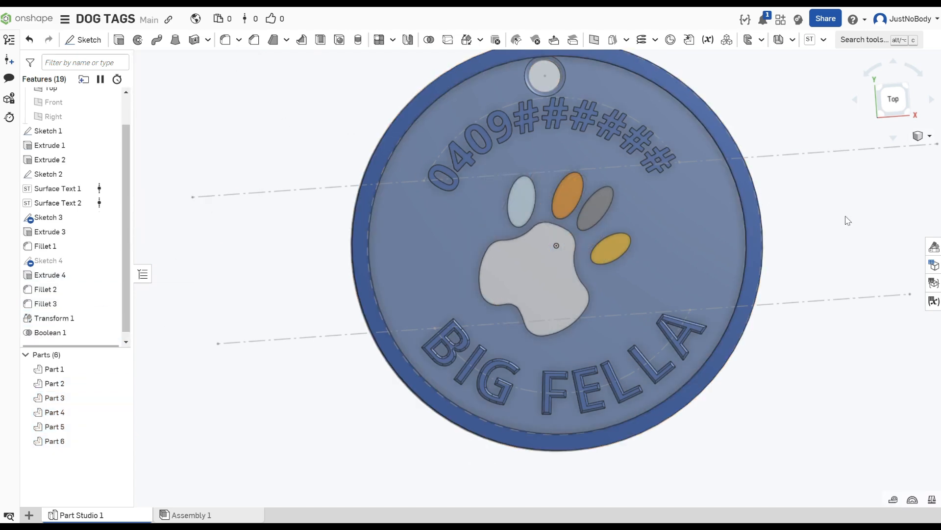
Insert the dog tag body, main pad and four toe parts from Part Studio 1 into Assembly 1
right_drag(849, 221, 868, 222)
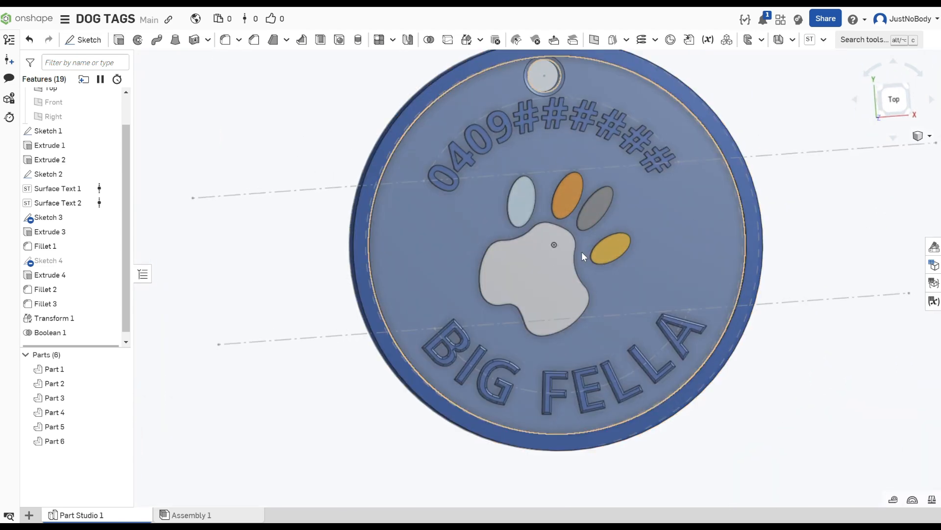
click(191, 515)
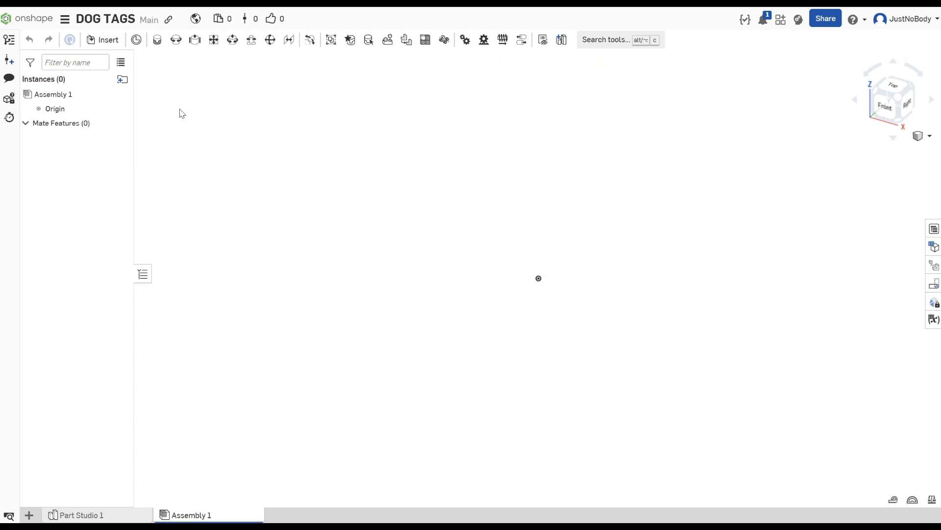
click(102, 40)
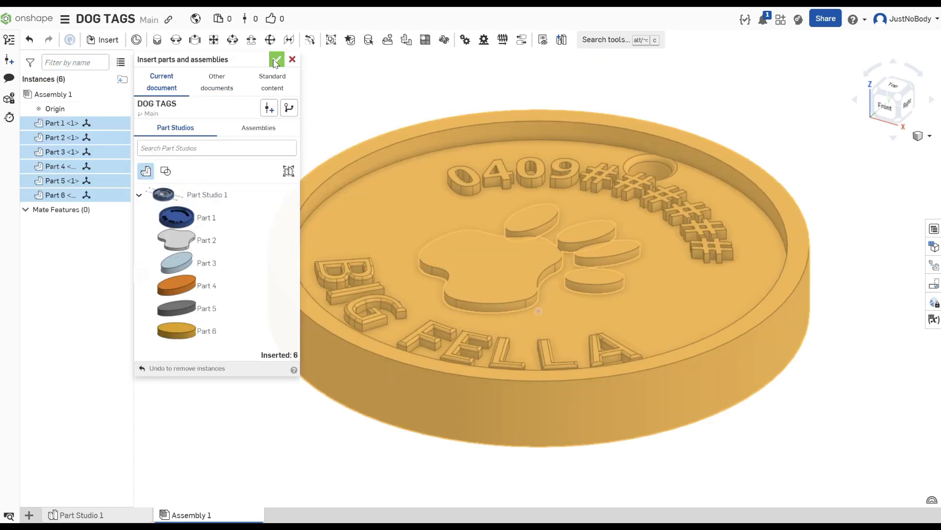
click(276, 60)
Export Assembly 1 as a binary STL file named "DOG TAG !", in millimetres at fine resolution, as a download
right_drag(451, 149, 519, 246)
middle_drag(519, 246, 479, 126)
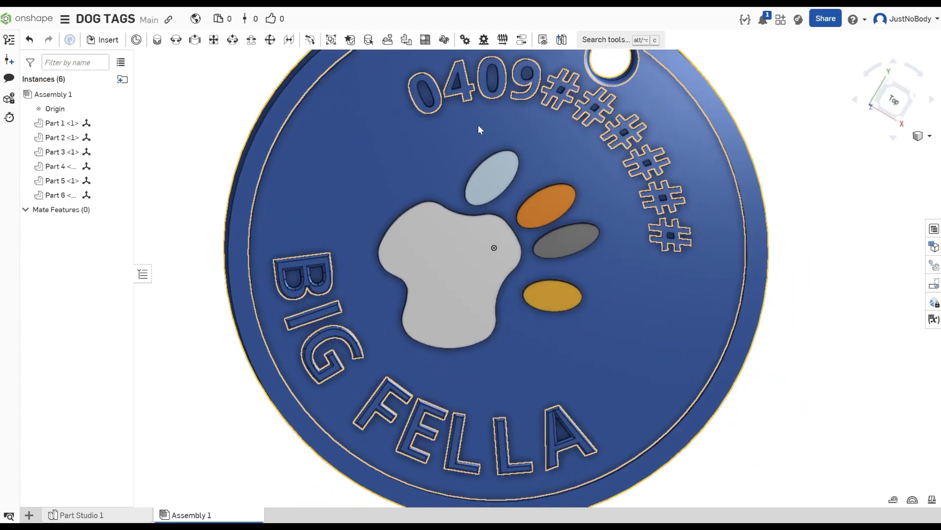
click(895, 105)
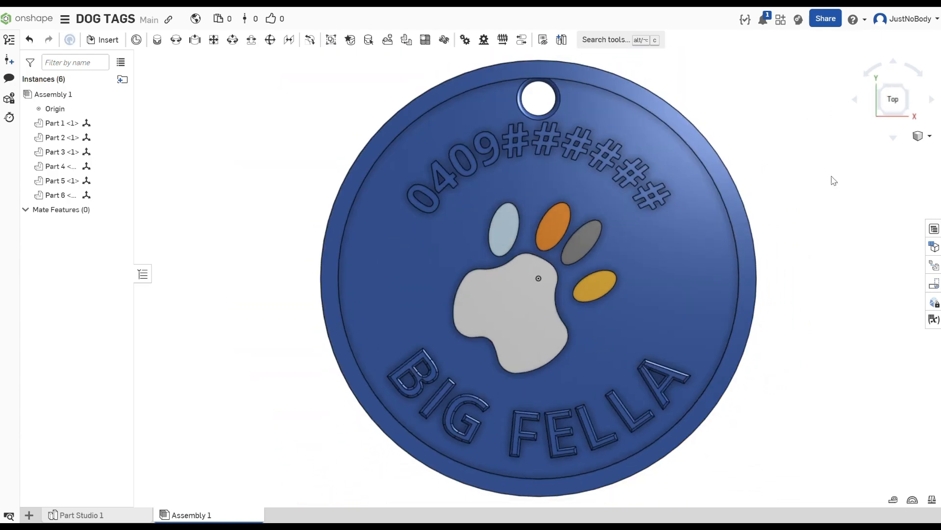
mouse_move(815, 300)
right_down()
mouse_move(701, 298)
mouse_move(804, 296)
right_up()
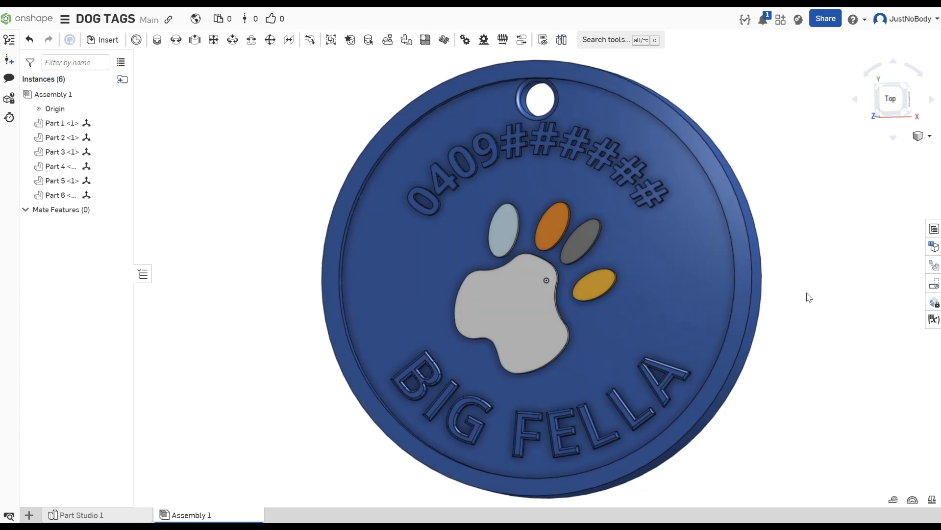
right_click(234, 514)
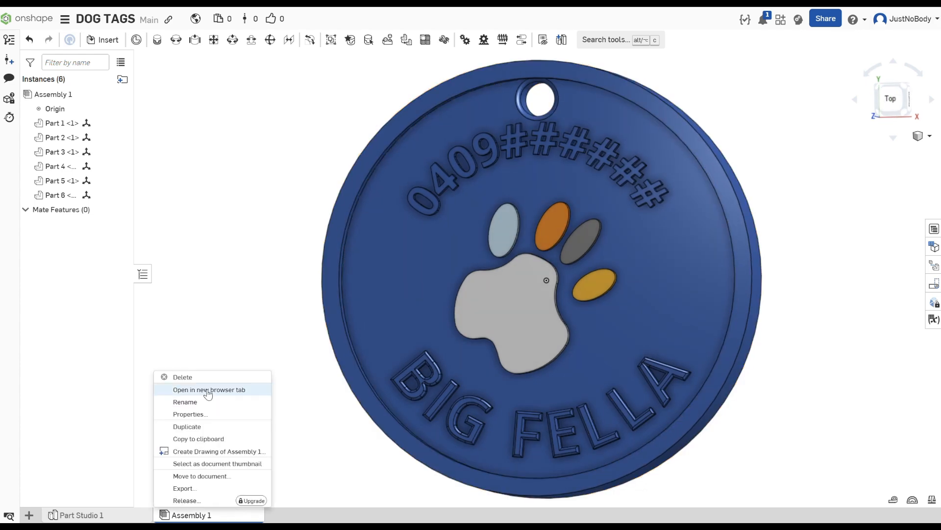
click(193, 488)
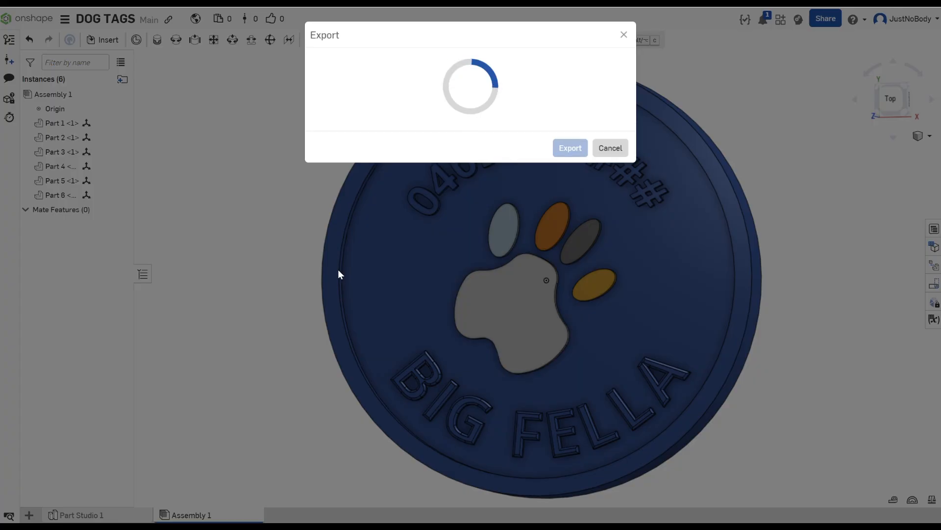
drag(414, 81, 313, 73)
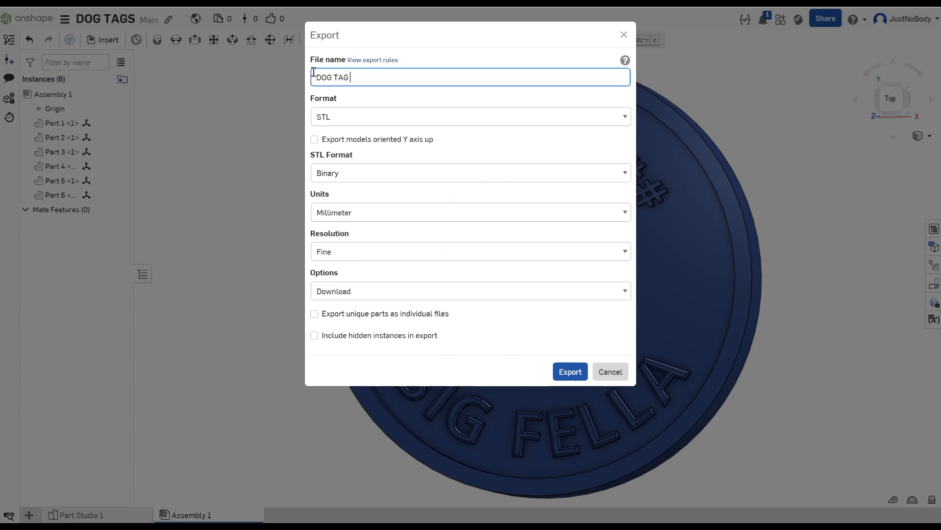
click(570, 372)
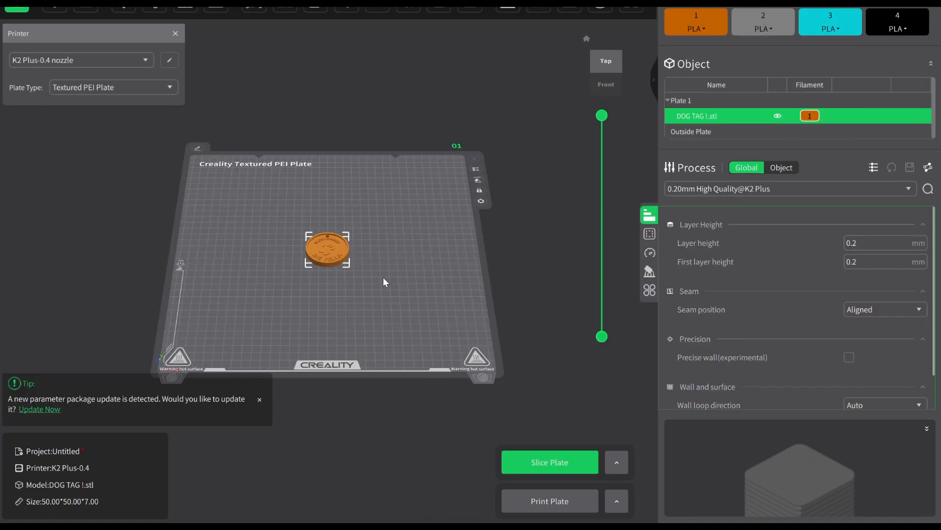
Switch to Creality Print, slice the plate holding the dog tag and open the dialog for sending the print
scroll(312, 245, up, 10)
drag(340, 183, 332, 153)
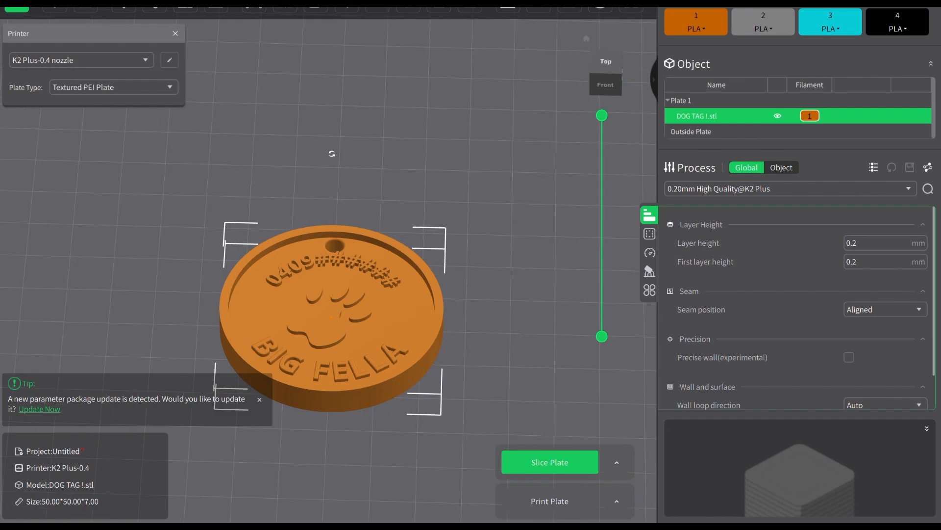
click(550, 462)
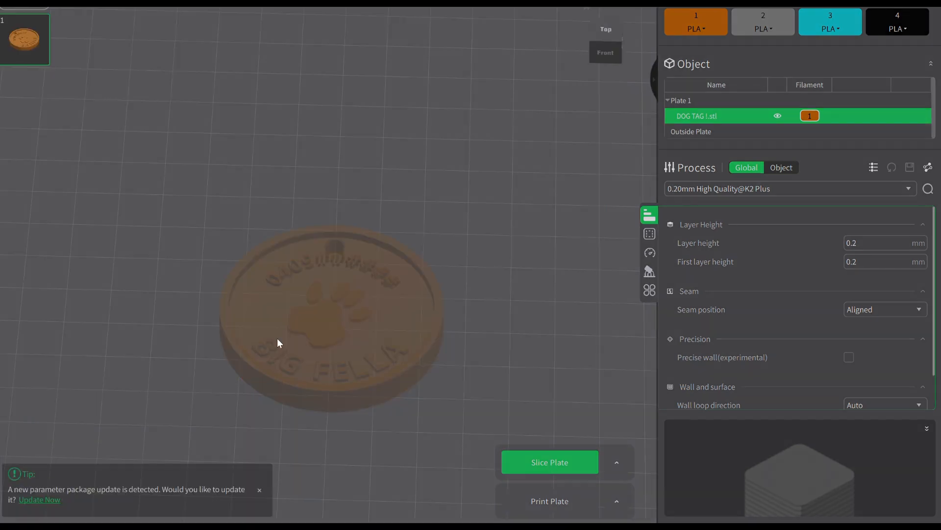
click(596, 502)
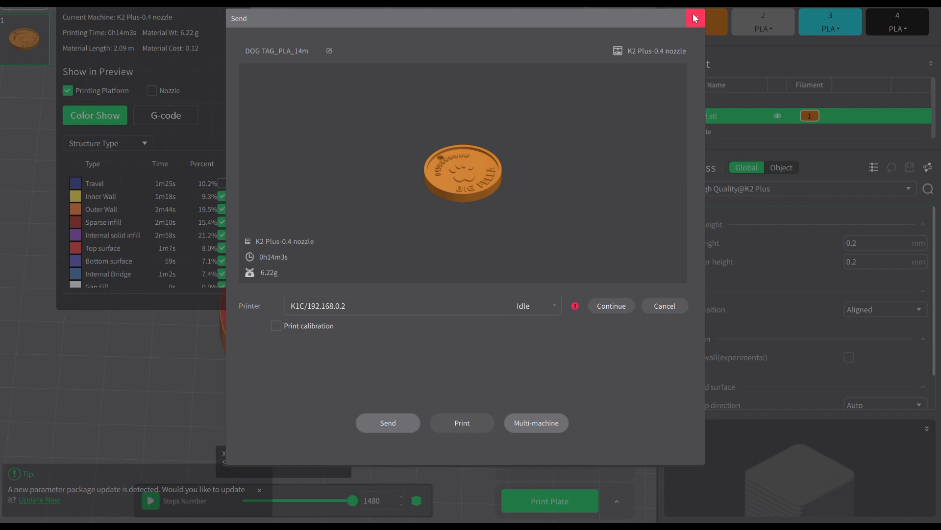